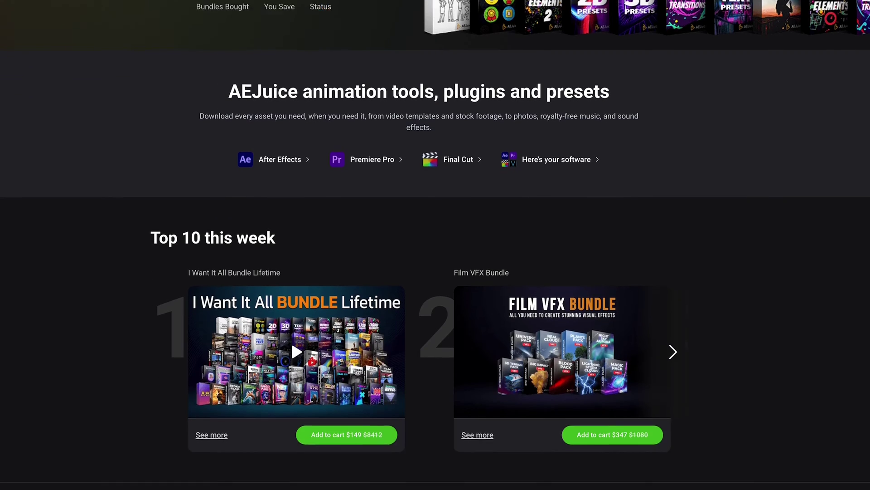
Look through the AEJuice store's top 10, new, upcoming and best-selling packs, and the product packs in the Pack Manager
scroll(435, 245, down, 2)
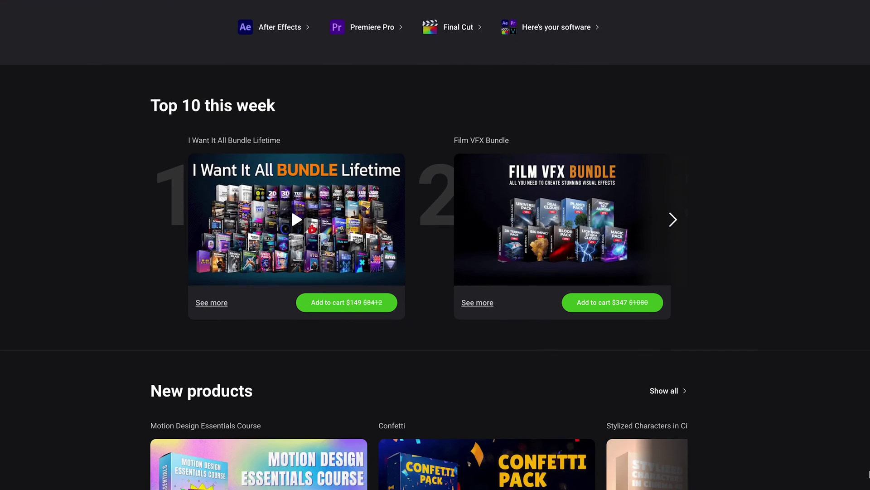
scroll(867, 474, down, 5)
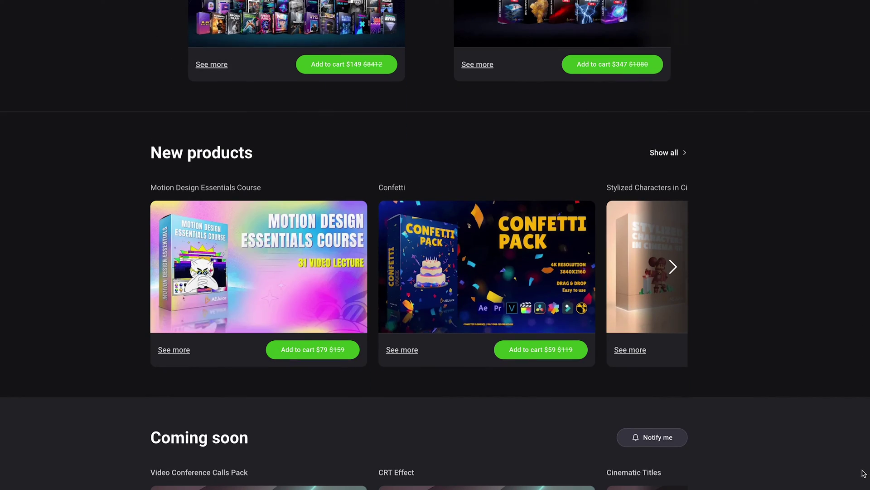
scroll(863, 473, down, 5)
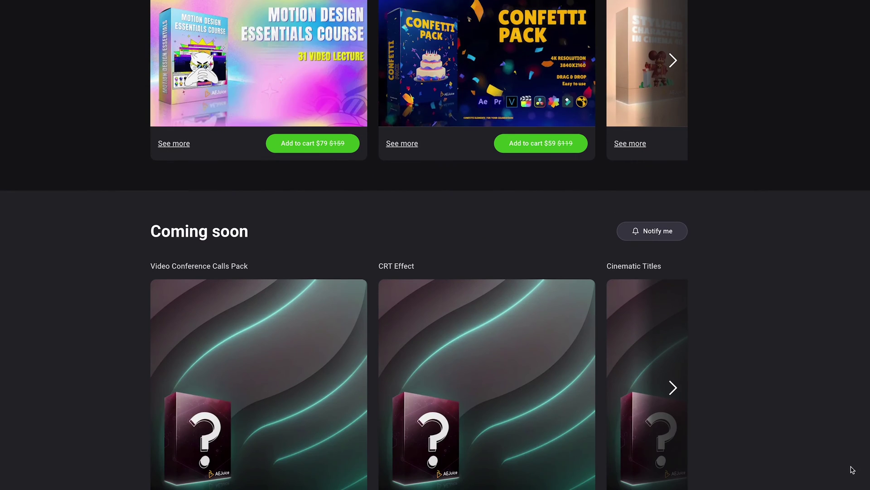
scroll(844, 468, down, 15)
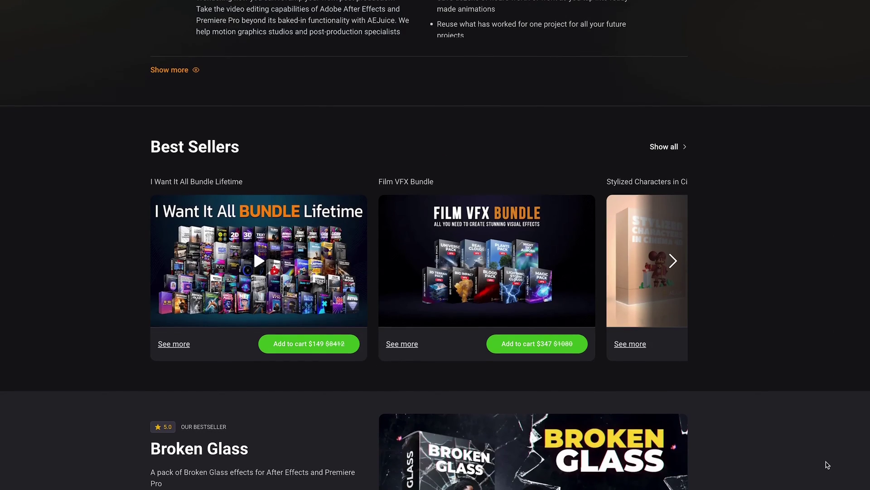
scroll(828, 464, down, 5)
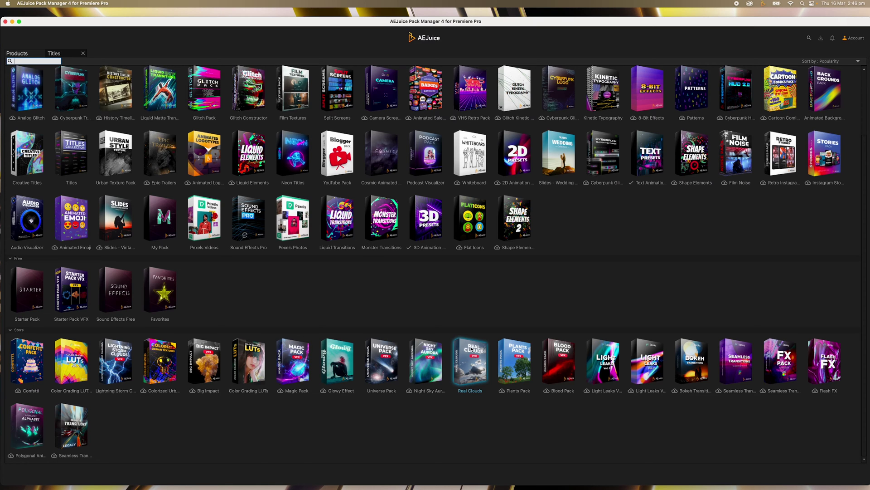
scroll(471, 349, up, 2)
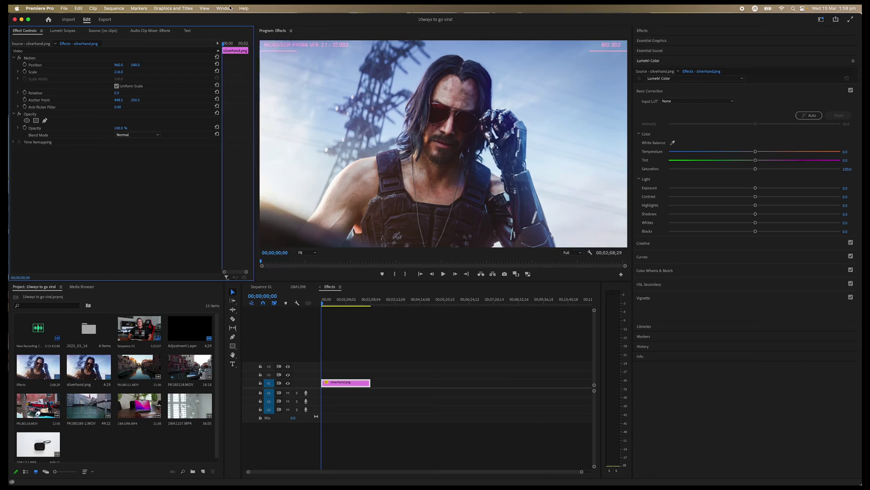
Open the AEJuice Pack Manager 4 extension in Premiere Pro
click(230, 8)
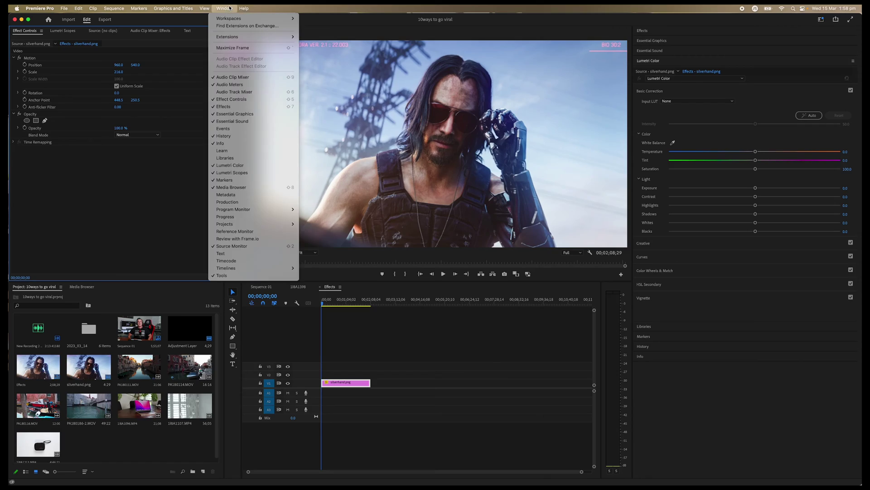
mouse_move(230, 39)
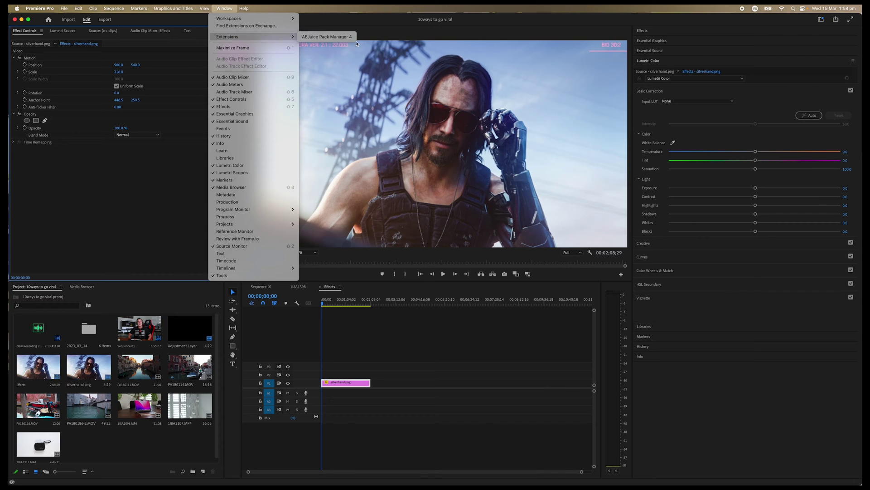
click(341, 37)
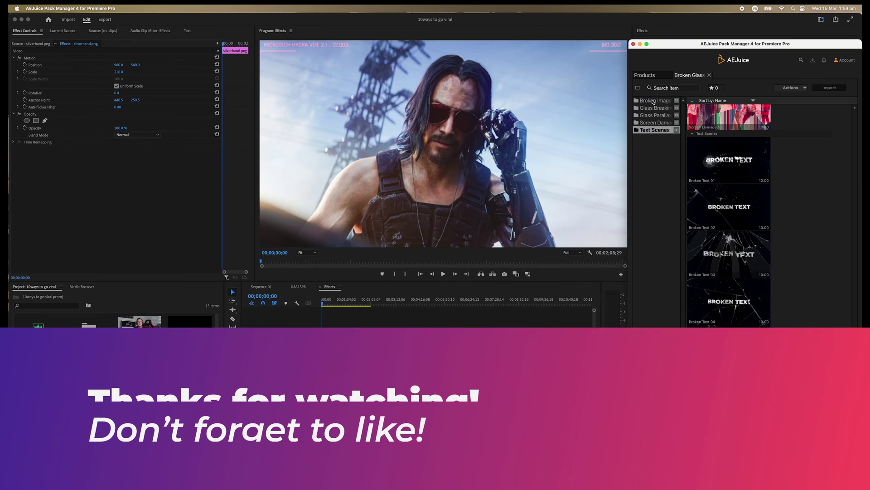
Browse the Broken Glass pack's categories and import the last effect in the Glass Breaking category
click(653, 101)
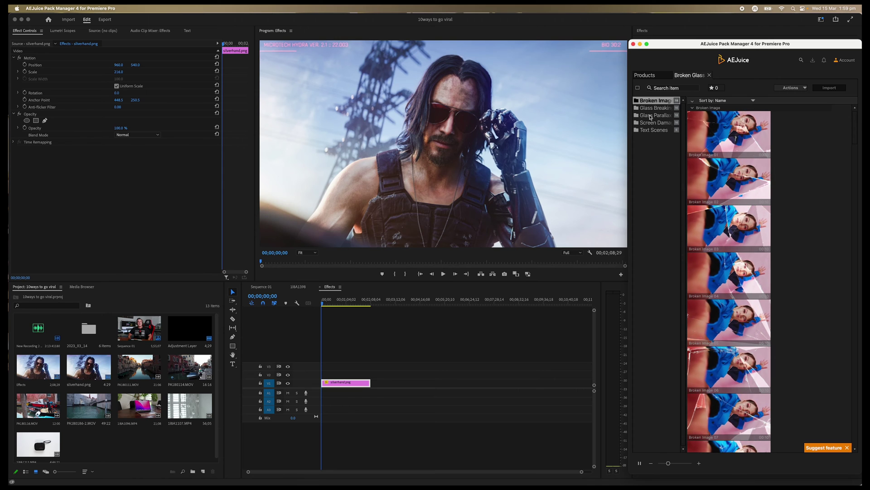
click(650, 116)
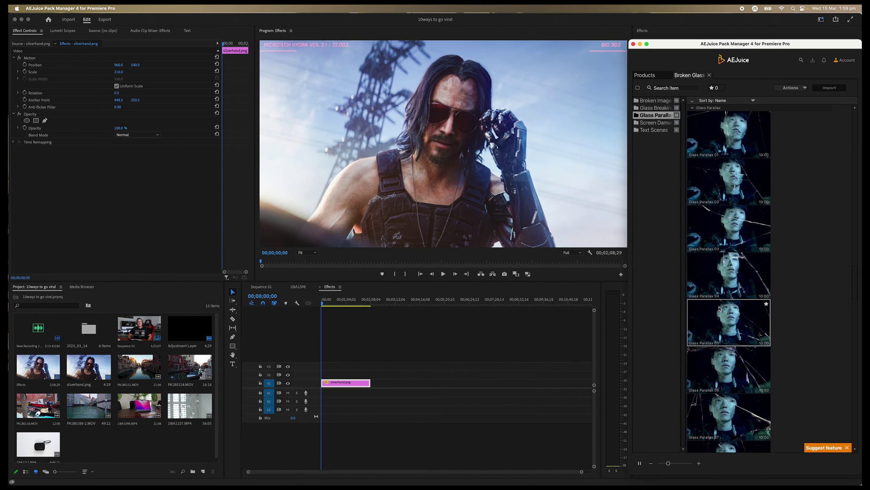
scroll(720, 309, up, 2)
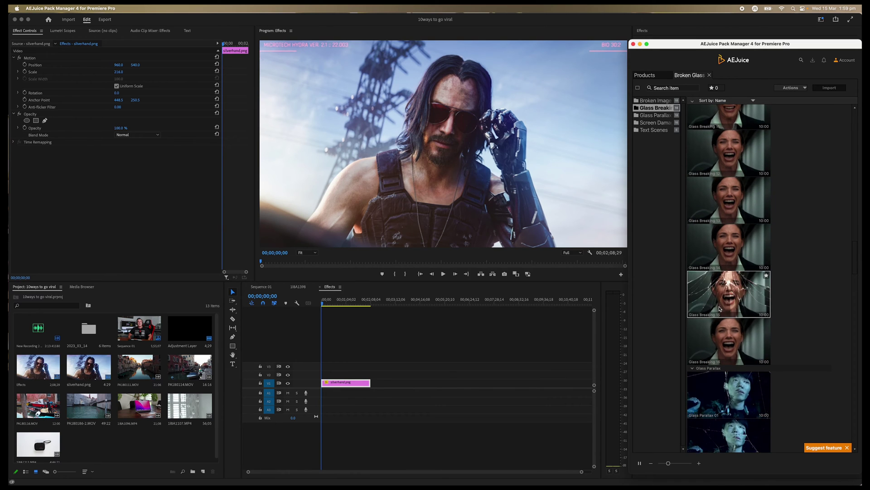
click(740, 342)
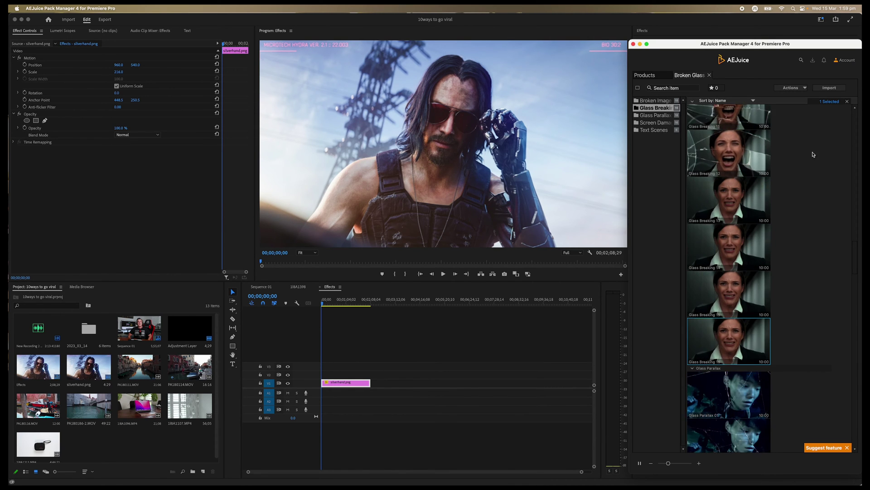
click(831, 89)
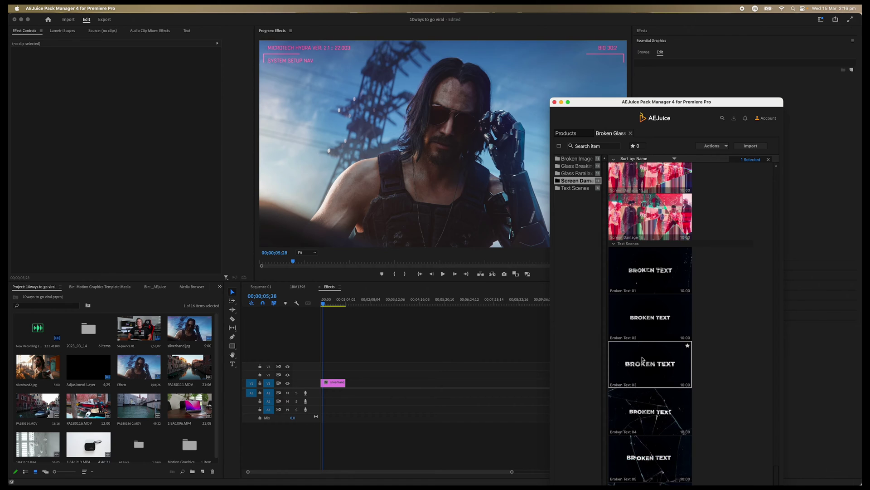
Import the Broken Text 01 scene from the Broken Glass pack onto the track above the silverhand clip
scroll(648, 359, up, 2)
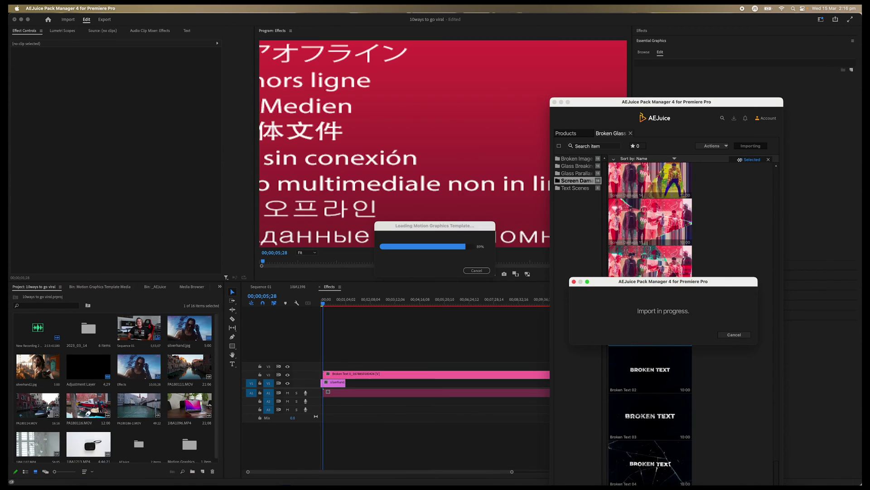
click(337, 386)
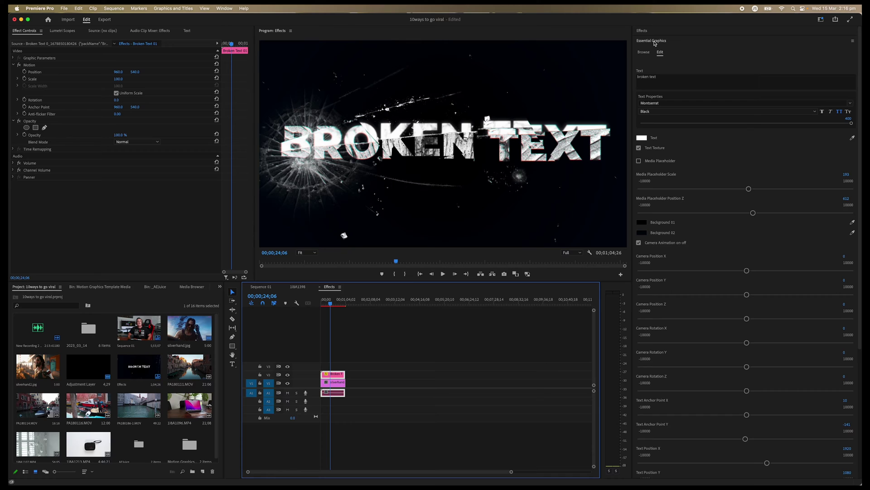
click(230, 9)
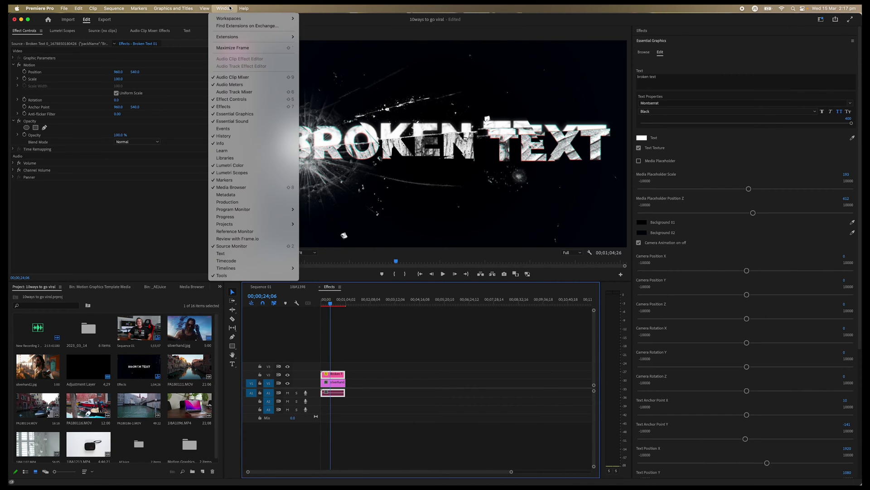
mouse_move(232, 19)
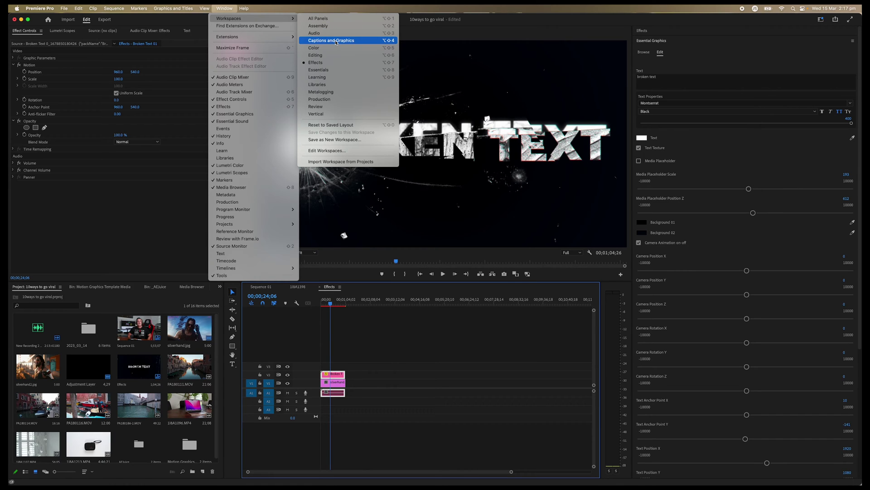
click(274, 10)
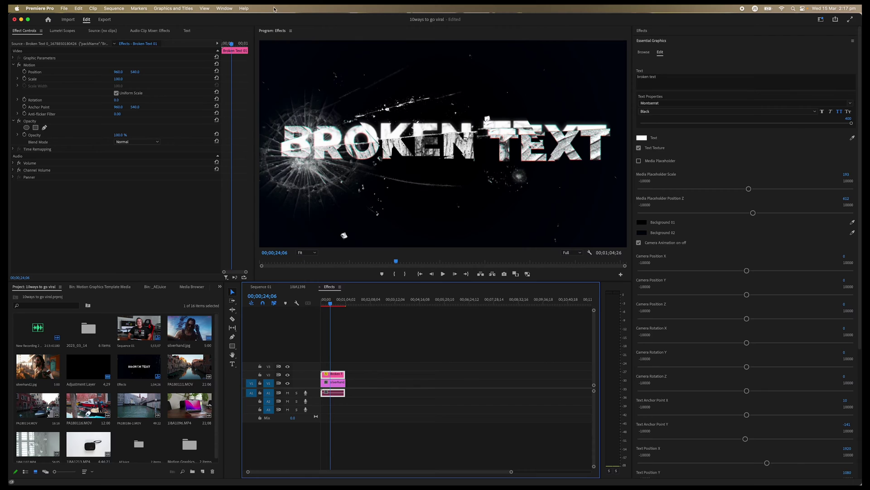
Replace the title template's text with CYBERPUNK and preview the animation in the sequence
click(663, 78)
click(668, 76)
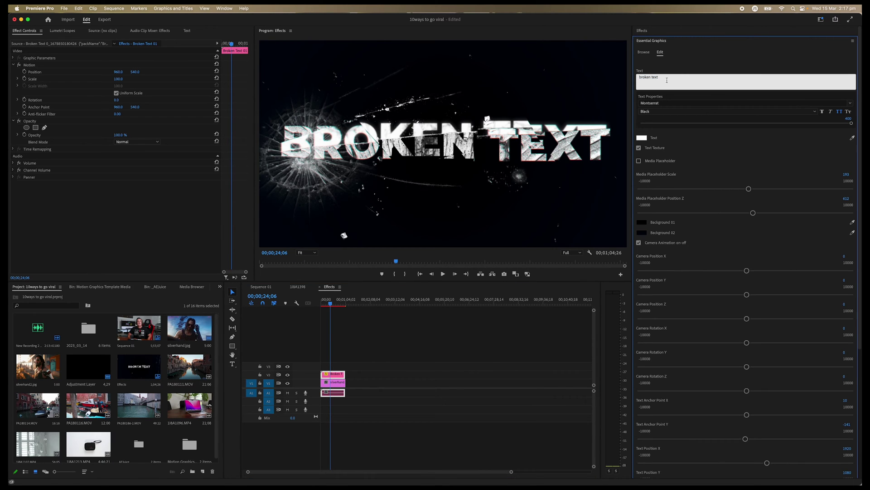
drag(681, 77, 636, 76)
text(Cyberpunk)
click(655, 123)
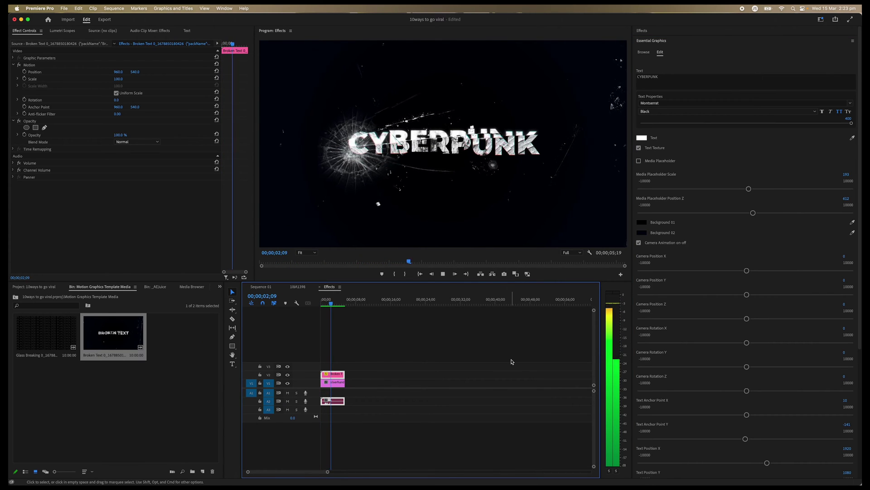
key(space)
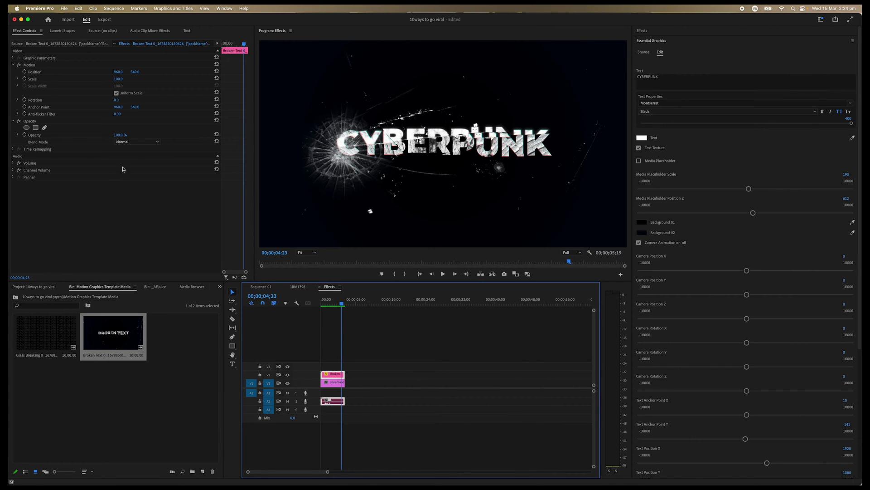
Set the title clip's blend mode to Lighten and play the sequence from the beginning
click(137, 143)
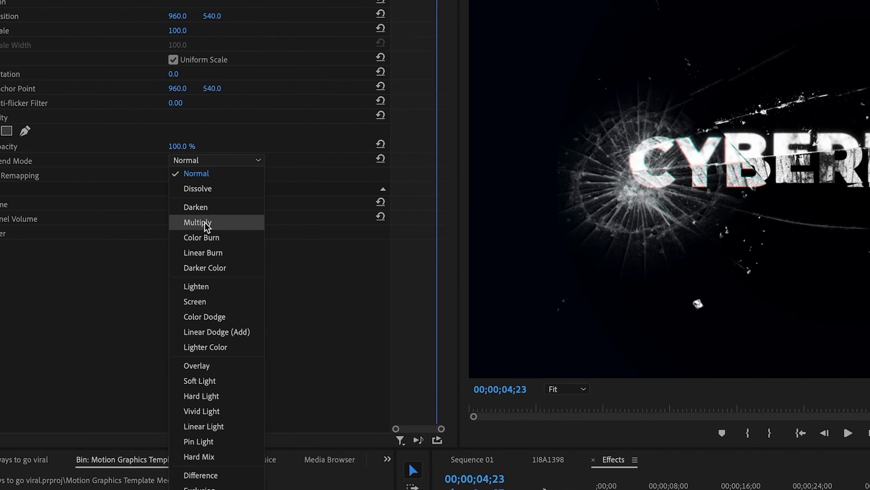
click(205, 222)
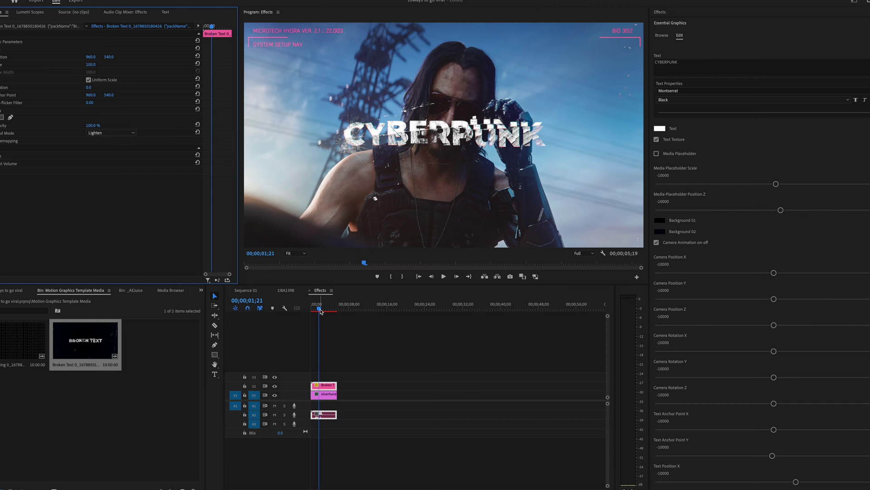
drag(320, 311, 311, 311)
key(space)
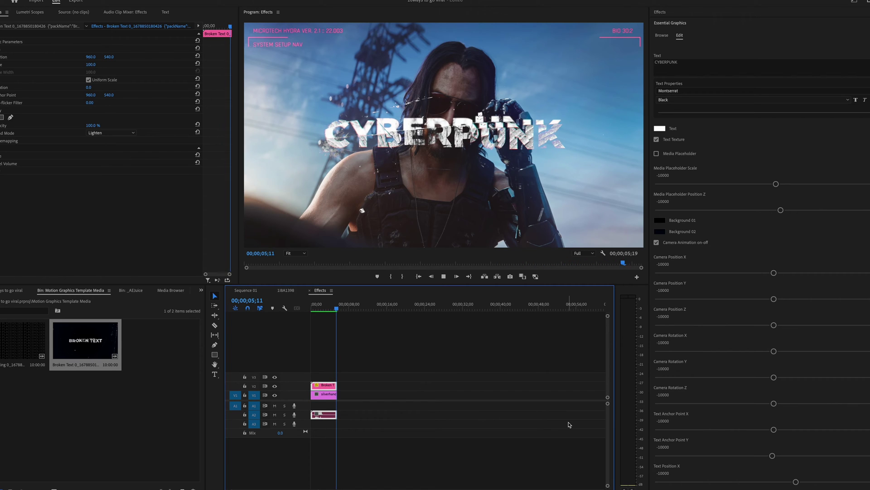
click(399, 351)
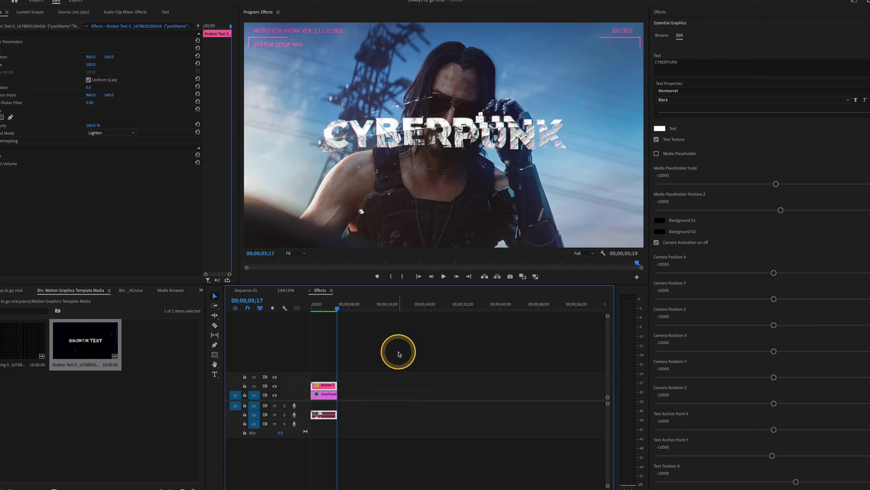
Open the Old Film Constructor pack in the AEJuice Pack Manager
click(208, 1)
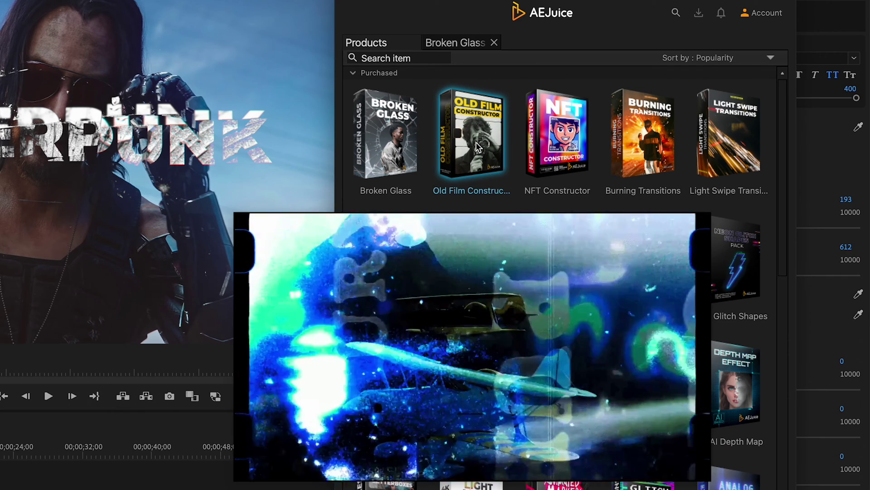
click(478, 147)
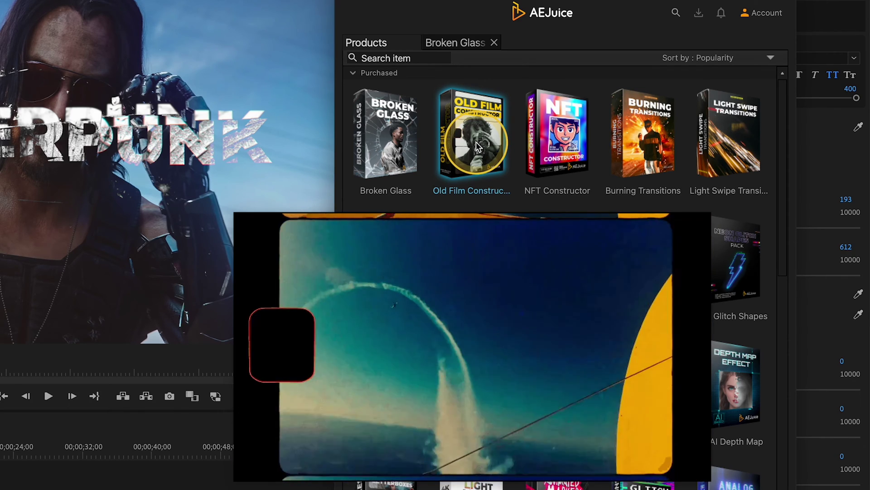
Look through the Old Film Constructor categories, including film assets, burns, frames, grains, looks and transitions
click(634, 121)
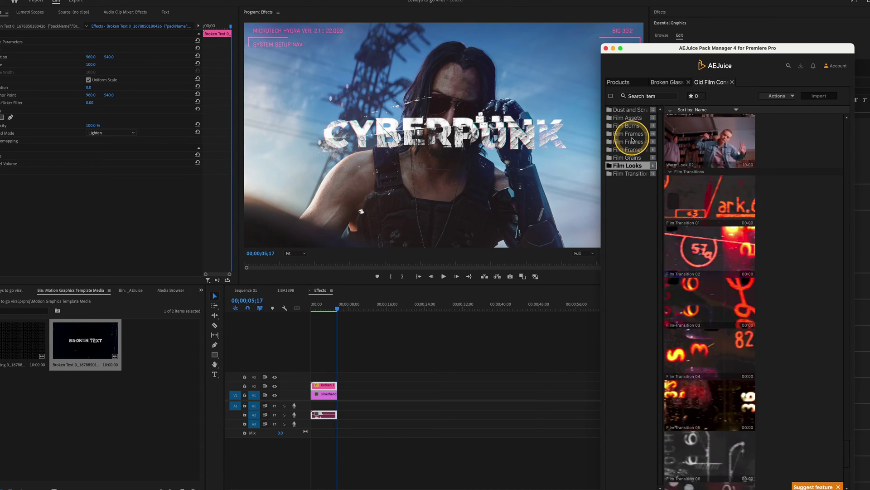
click(629, 111)
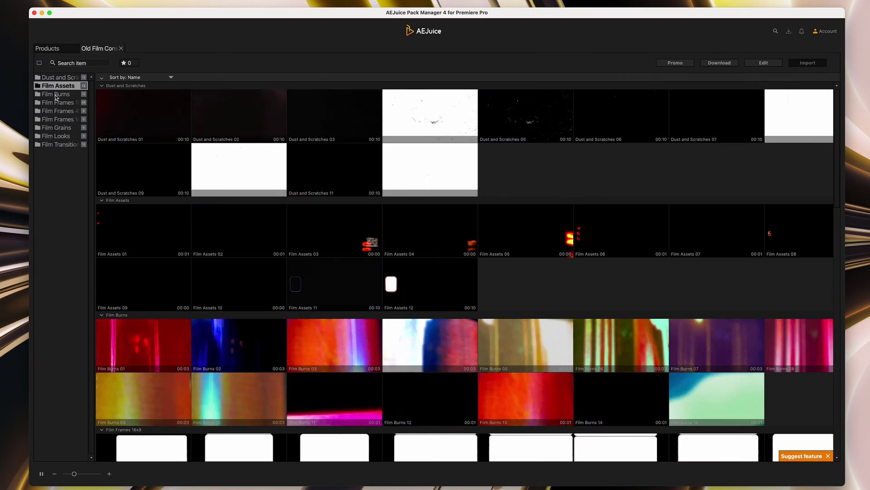
click(56, 94)
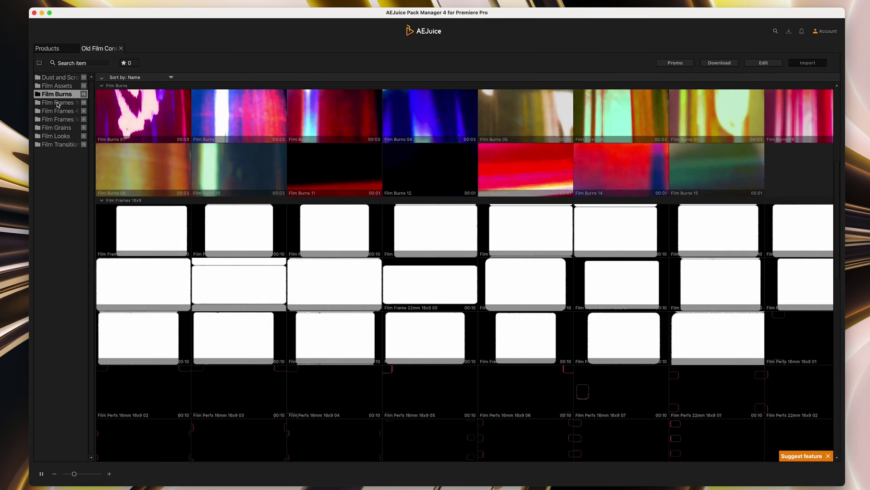
click(58, 103)
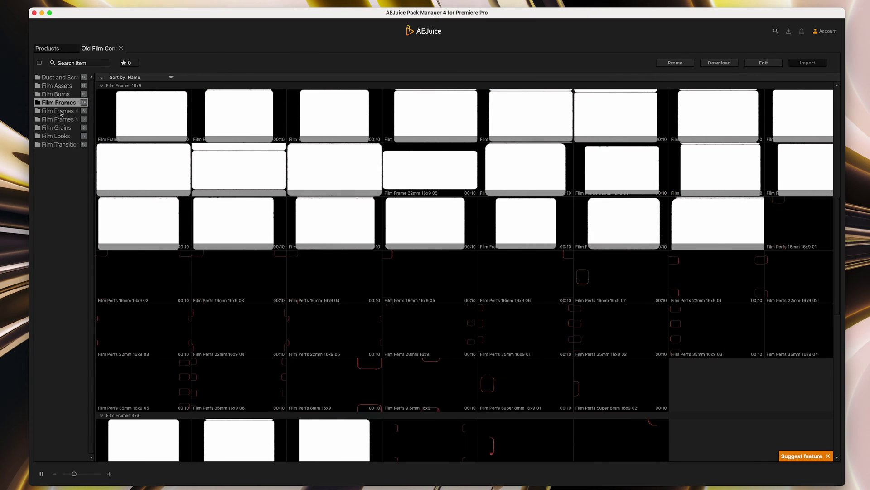
click(61, 119)
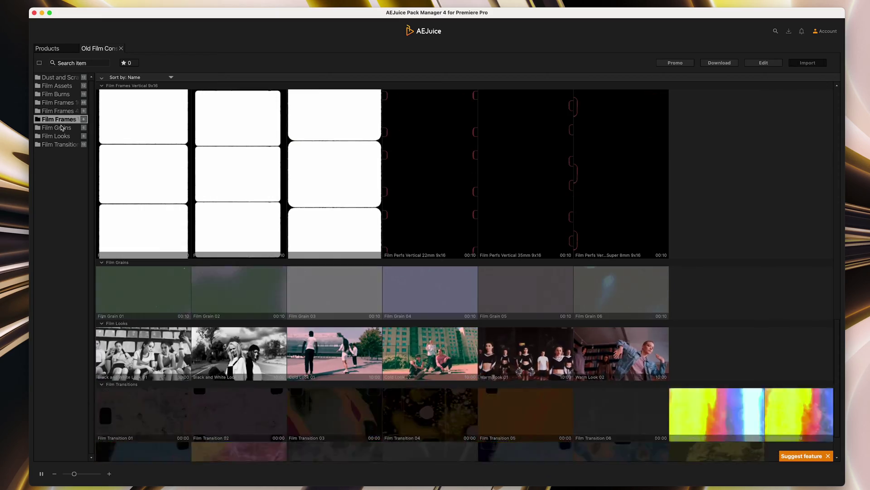
click(62, 128)
click(63, 136)
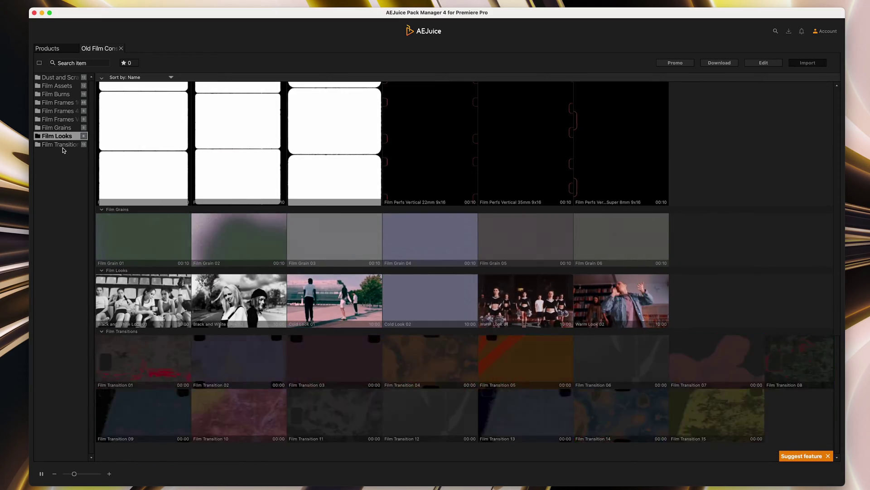
click(62, 145)
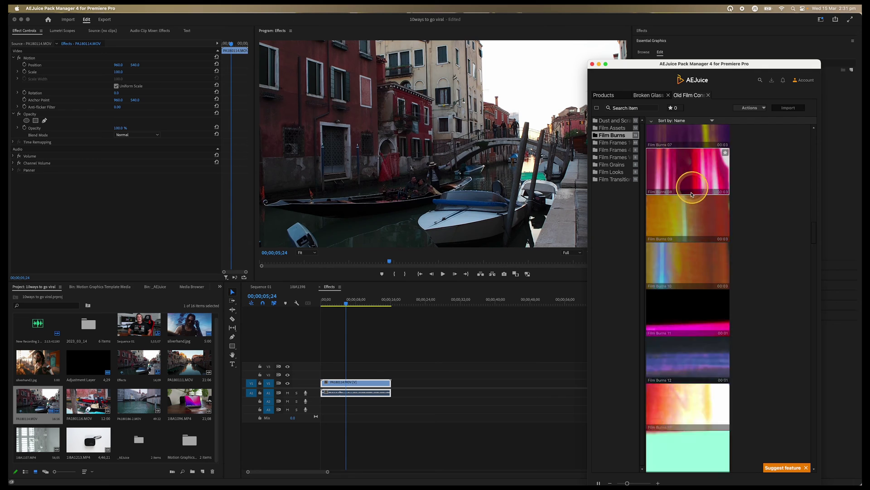
Import a 16mm 16x9 film frame from the Film Frames category above the canal clip and preview it
click(619, 143)
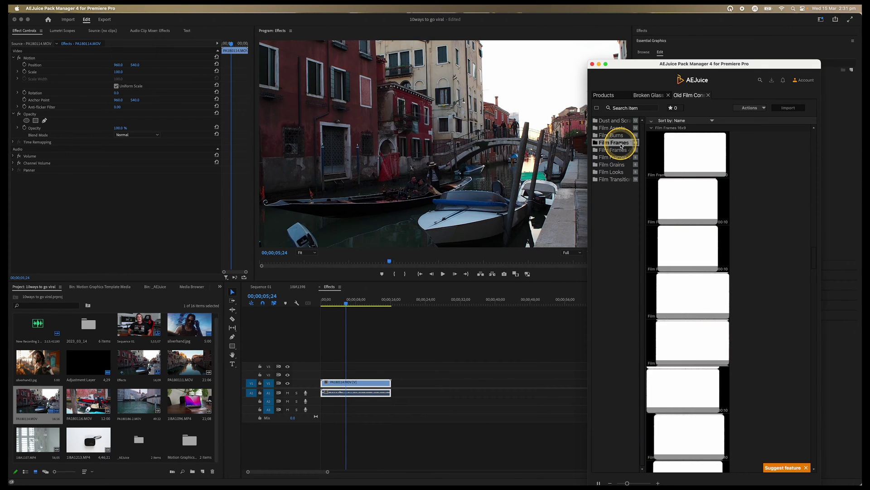
click(685, 157)
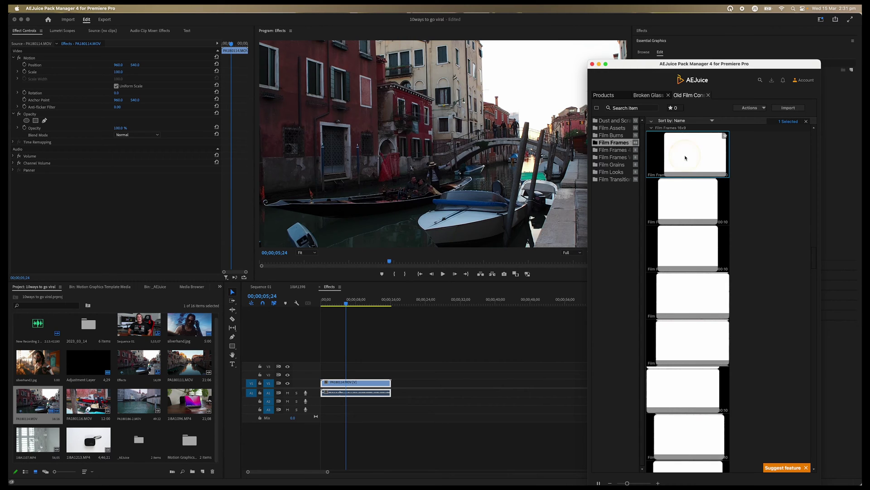
click(786, 111)
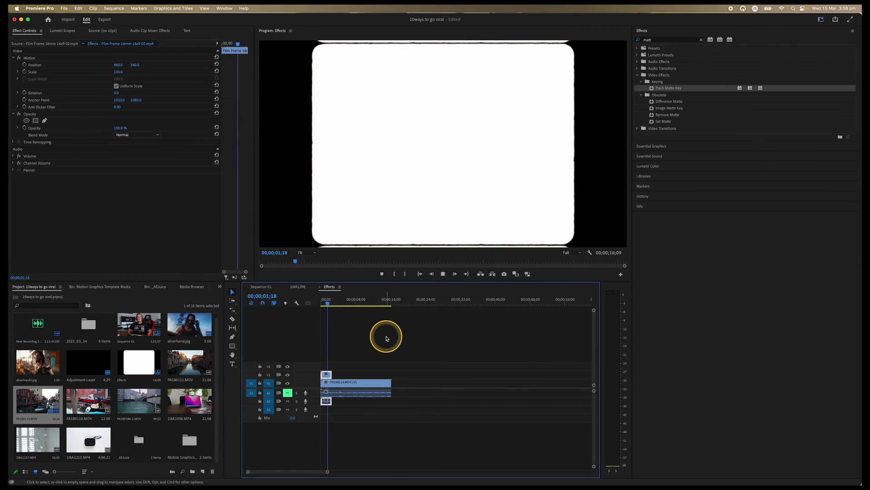
key(space)
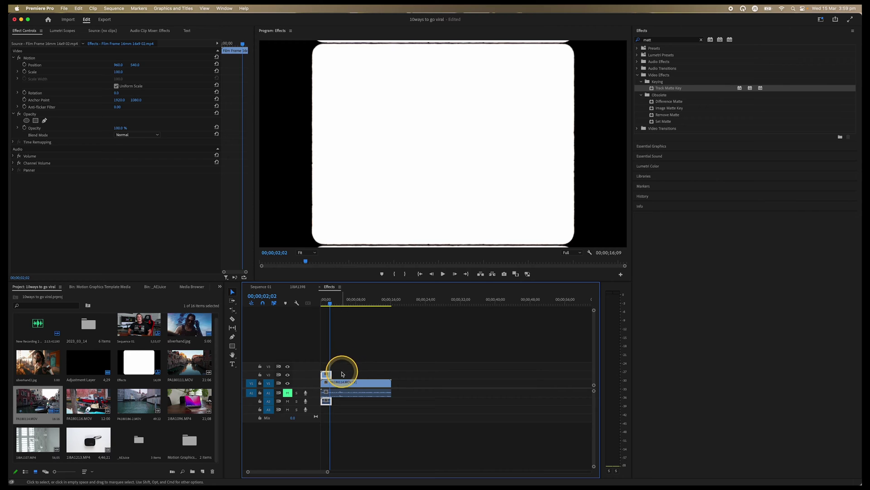
Set the film frame clip's blend mode to Darken and return the playhead to the start of the sequence
click(135, 140)
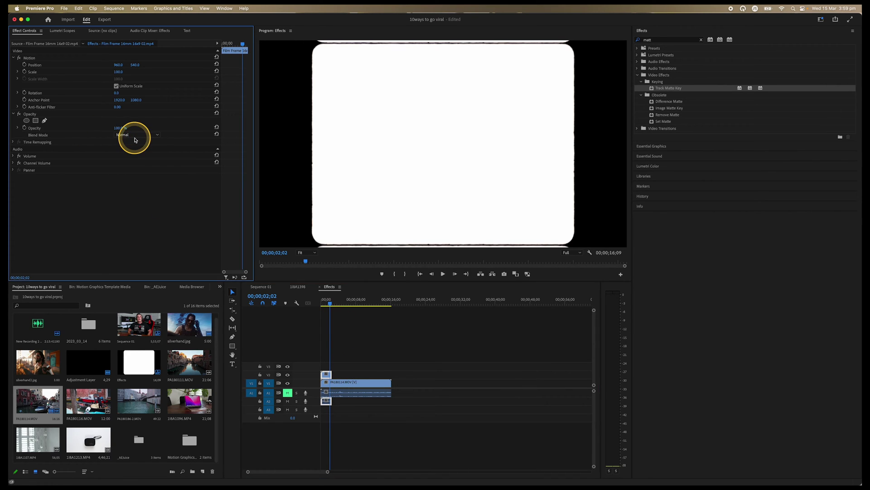
click(136, 136)
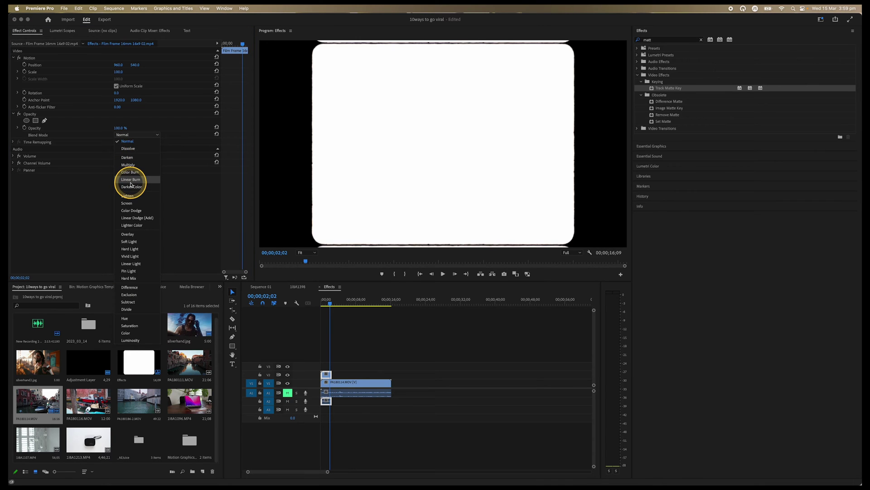
click(134, 159)
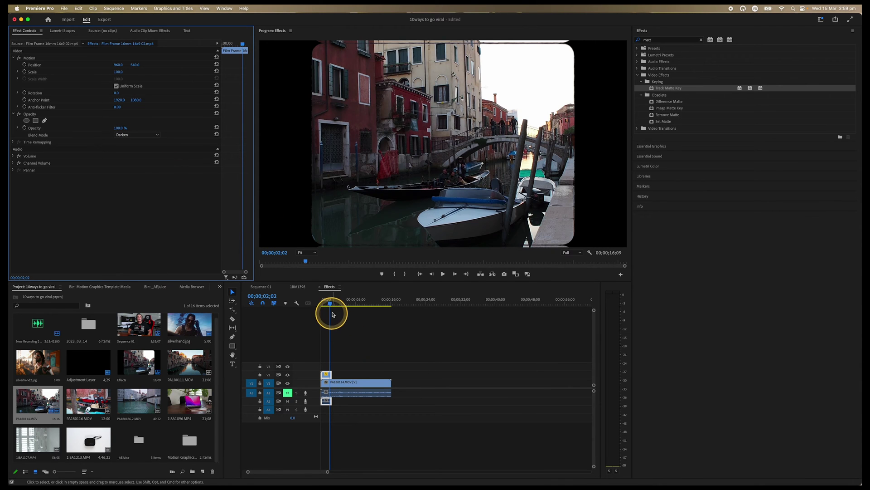
drag(330, 305, 317, 305)
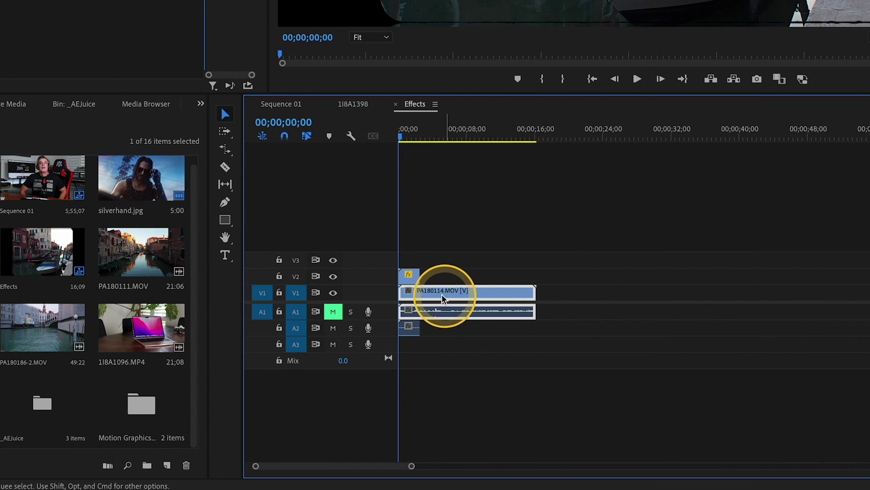
Use the Rate Stretch Tool to extend the film frame clip to the canal clip's full 00;00;16;09 duration, and play the sequence
click(414, 277)
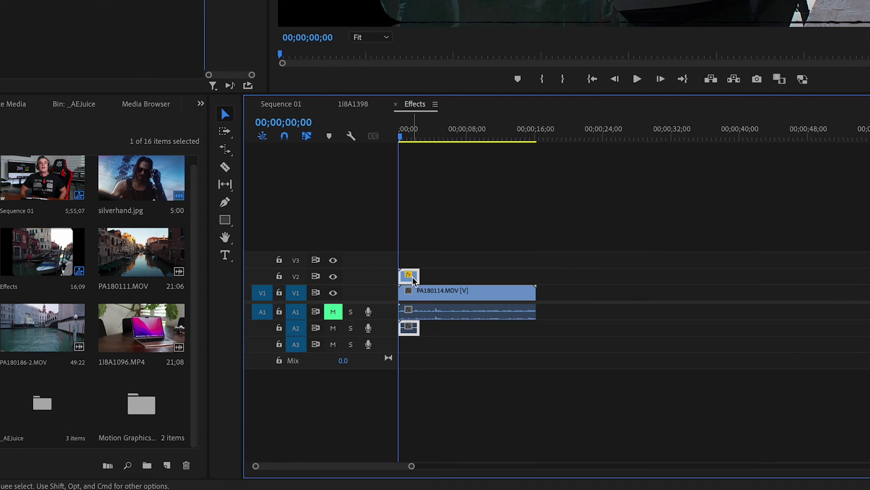
click(230, 152)
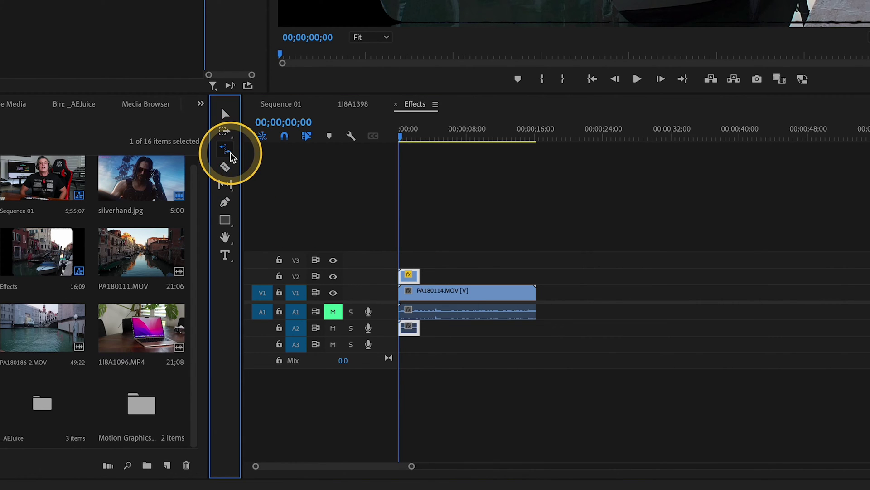
click(230, 153)
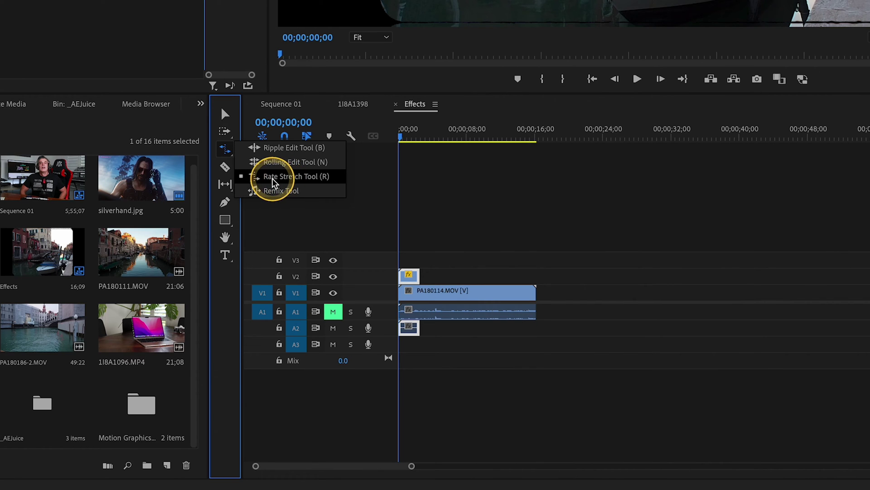
click(334, 179)
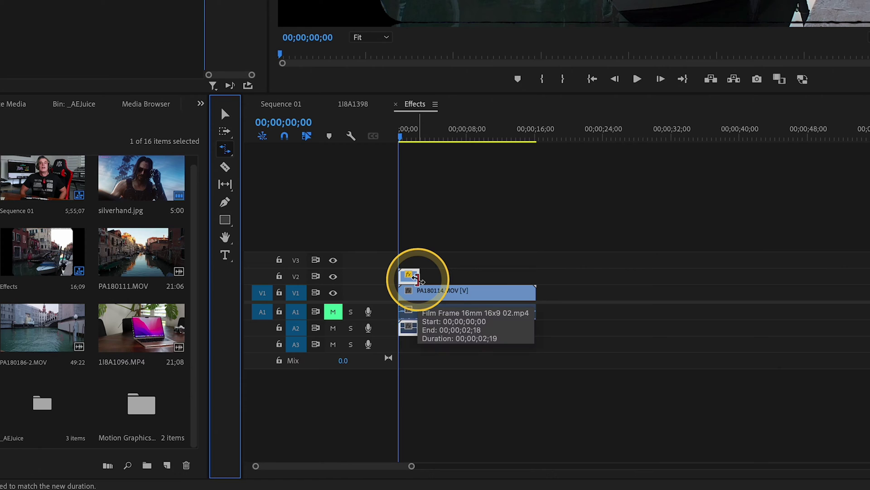
drag(417, 277, 534, 283)
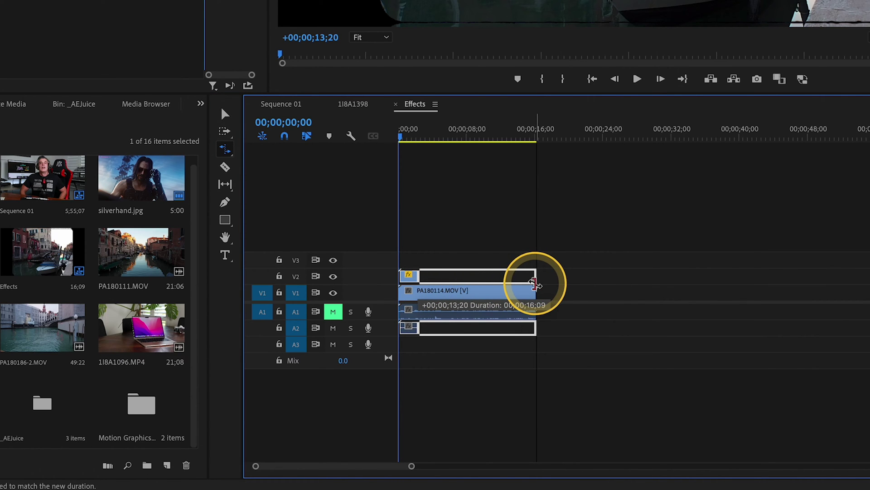
drag(535, 284, 535, 283)
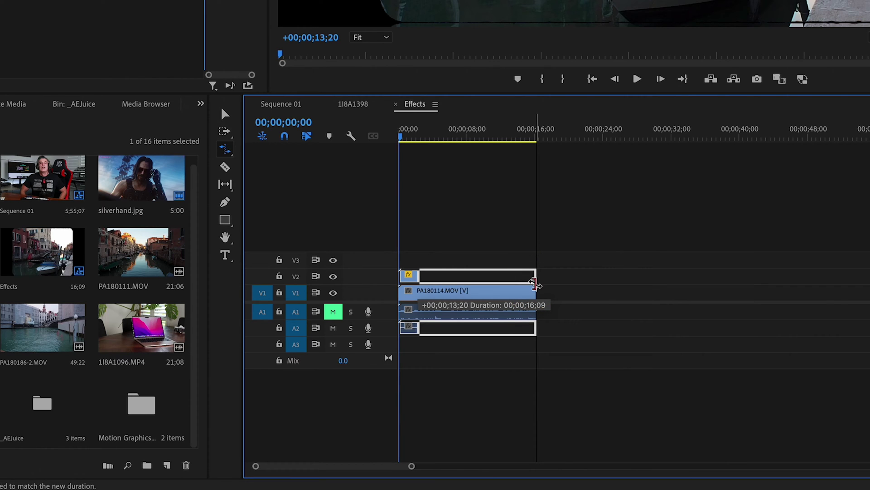
drag(535, 283, 535, 284)
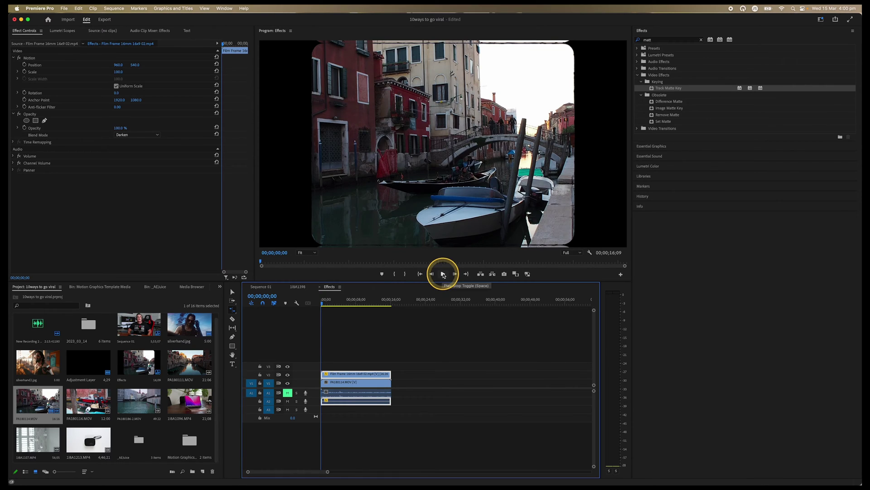
click(443, 275)
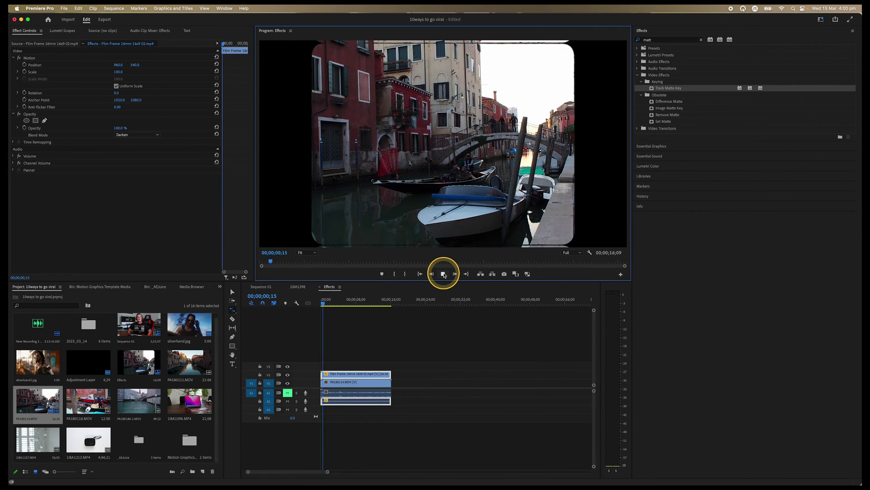
click(464, 387)
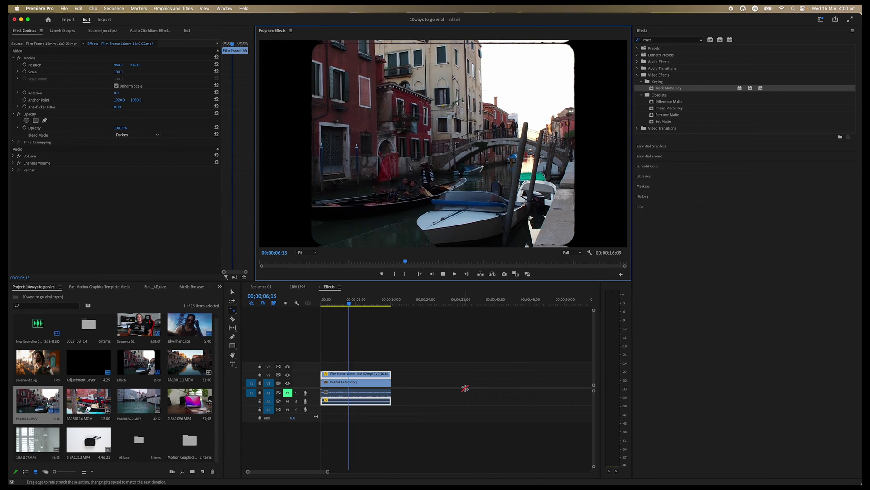
click(465, 388)
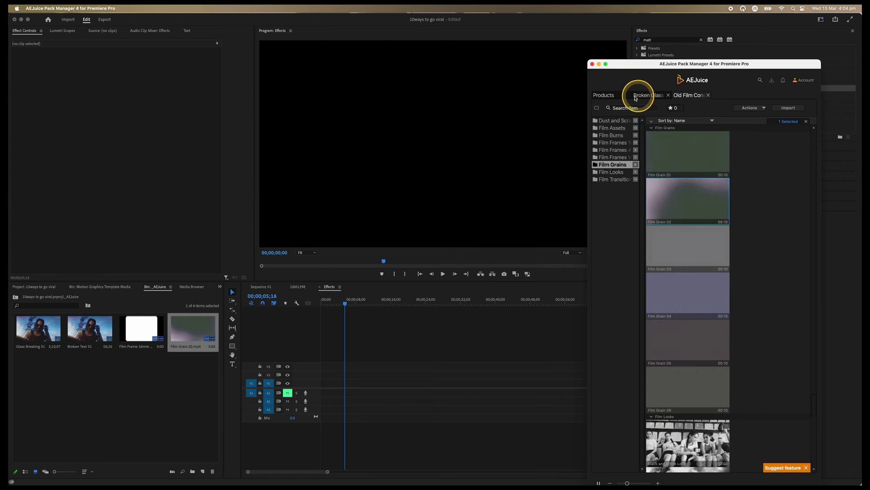
Open the NFT Constructor pack and add Background 13 to the Effects sequence, previewing its animation
click(616, 96)
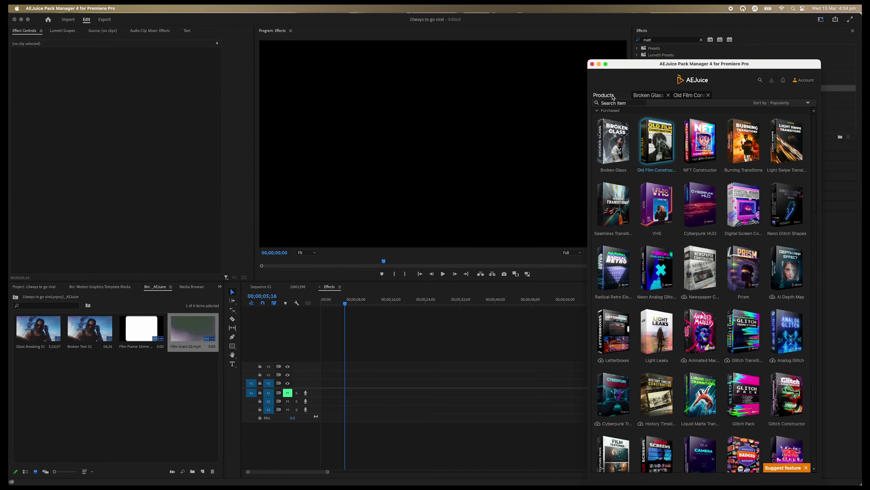
click(706, 149)
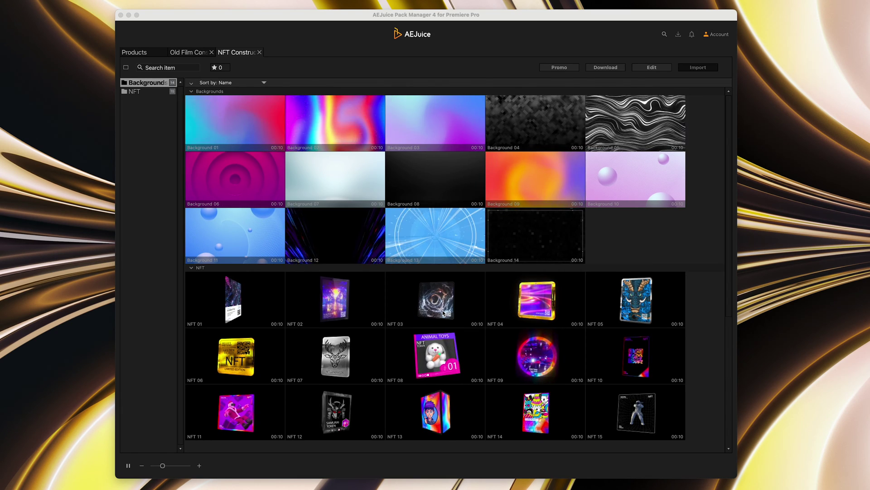
click(823, 97)
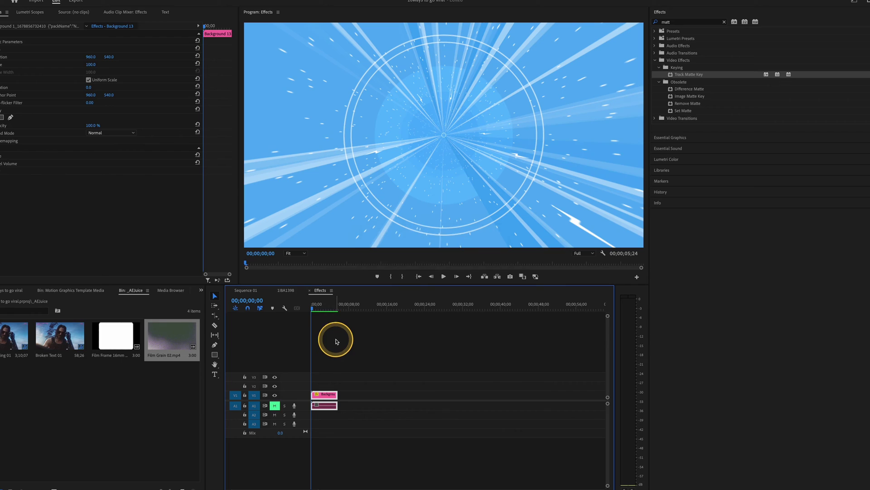
key(space)
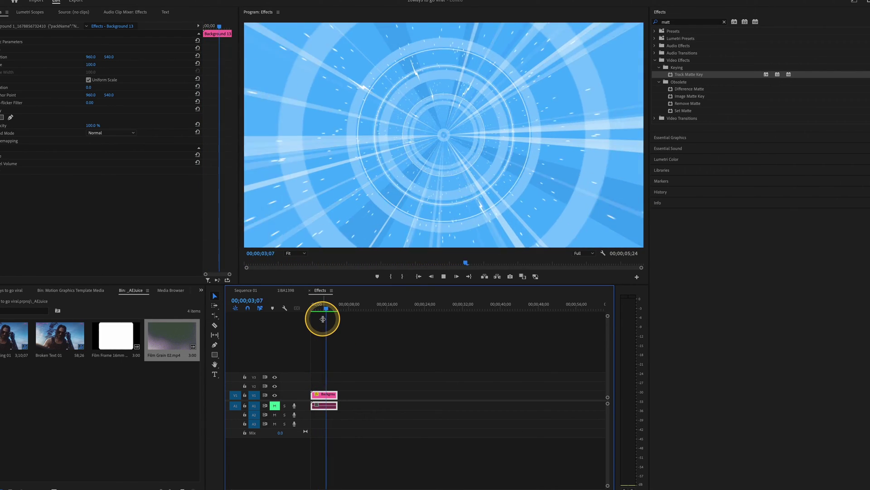
Reopen the AEJuice Pack Manager and add NFT 01 from the NFT category above the background clip
click(225, 8)
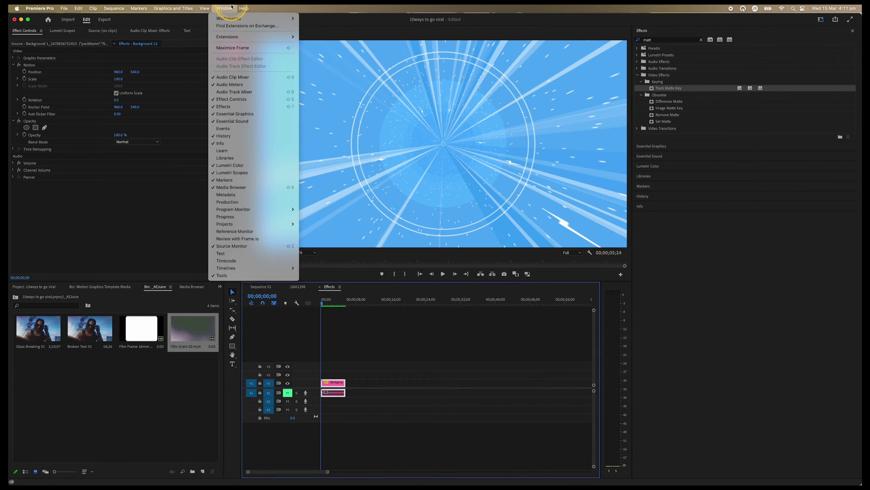
mouse_move(227, 36)
click(334, 40)
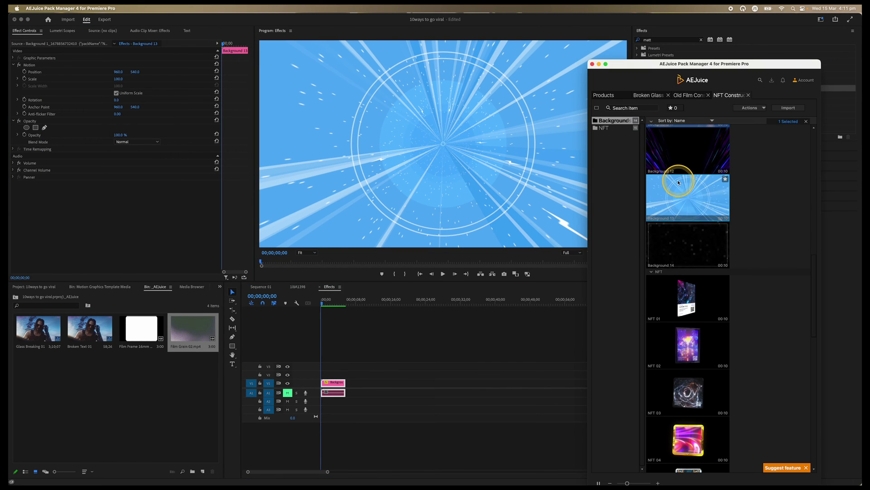
click(604, 128)
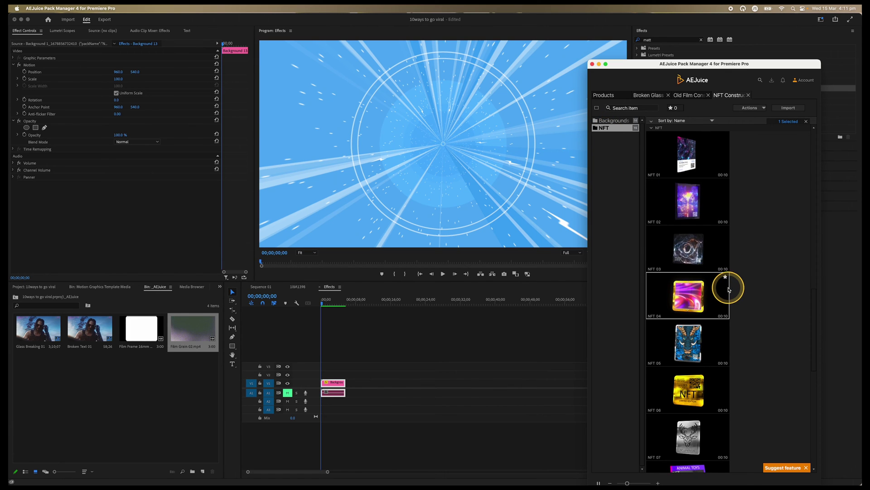
scroll(706, 309, up, 2)
scroll(702, 307, up, 2)
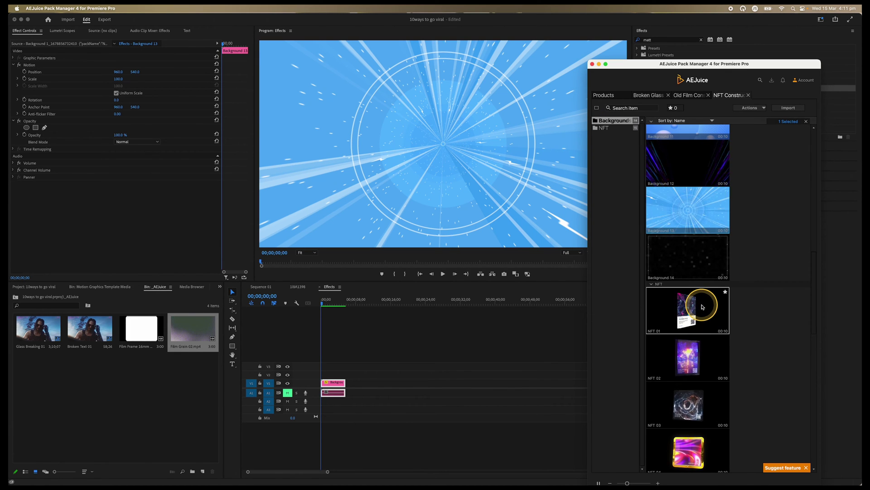
drag(815, 272, 819, 304)
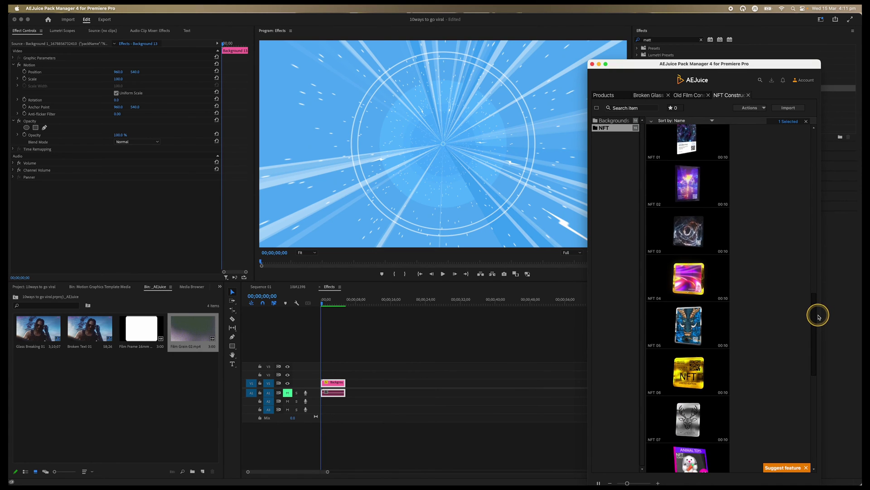
click(315, 309)
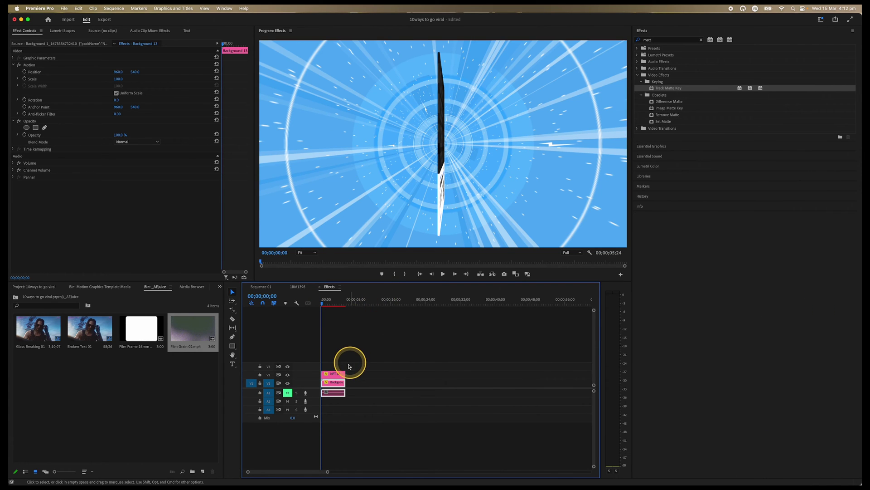
Fill the NFT 01 clip's image placeholder with Broken Text 01, and open its "original series" and "future style" texts for editing
click(336, 375)
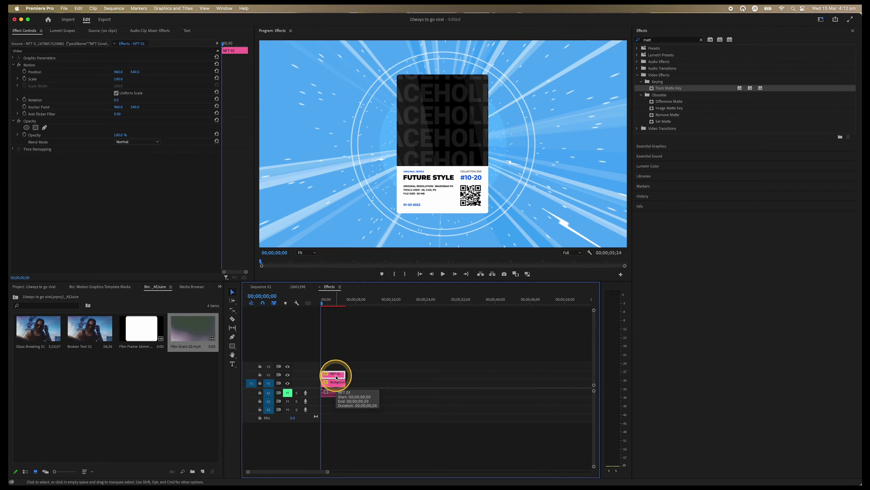
click(653, 147)
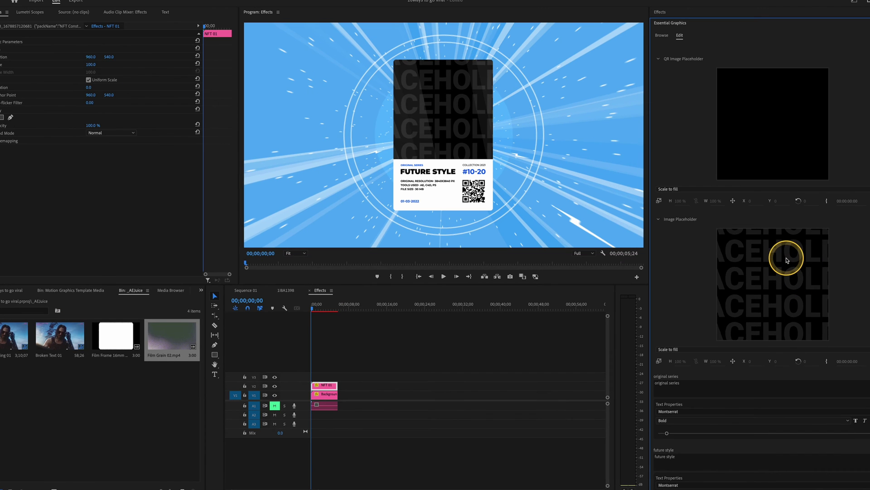
click(54, 337)
drag(480, 257, 791, 265)
click(443, 174)
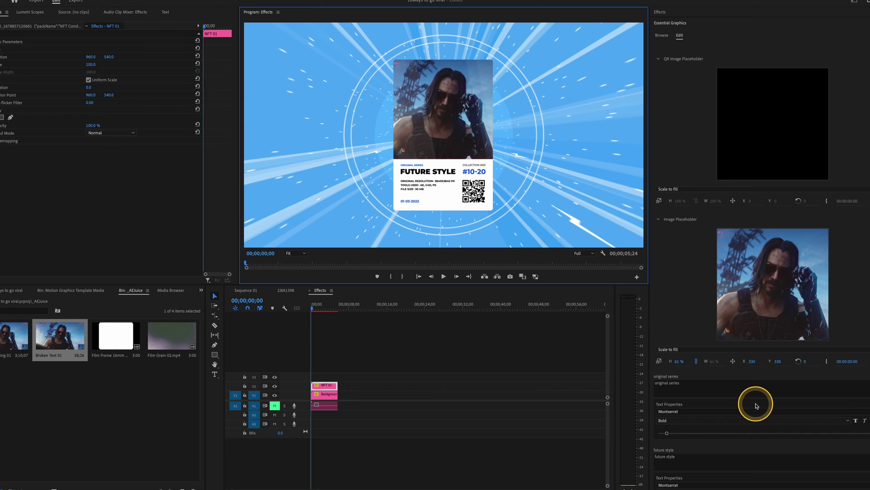
click(689, 383)
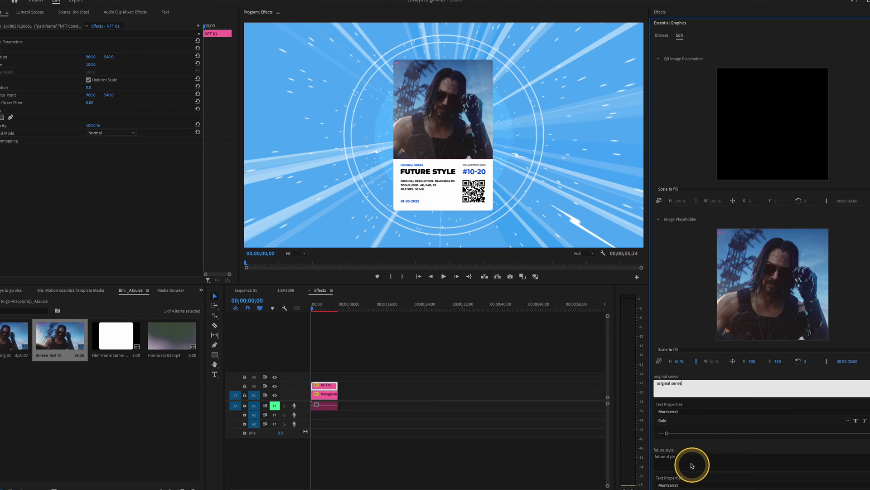
click(677, 457)
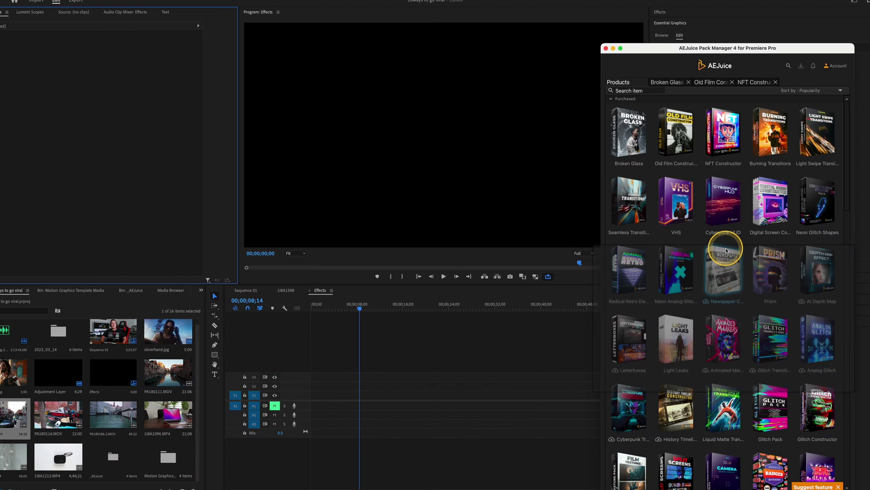
Find the YouTube Pack among the AEJuice products and open it
scroll(733, 246, down, 10)
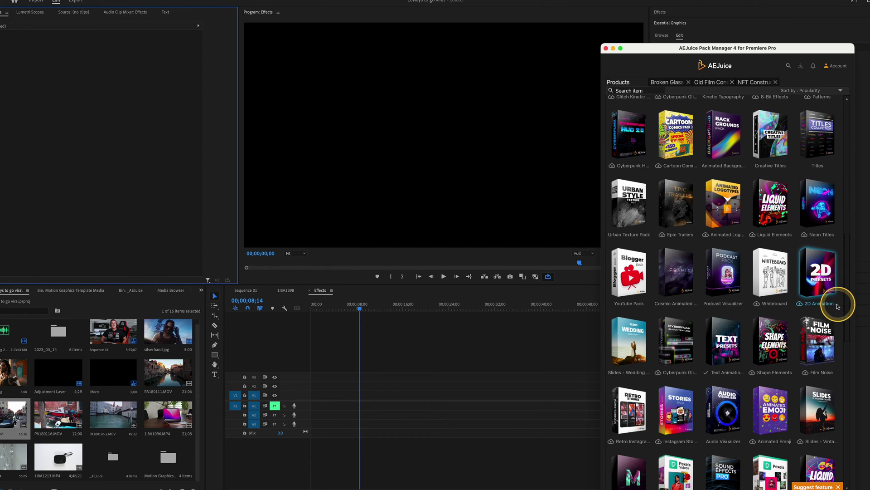
click(641, 287)
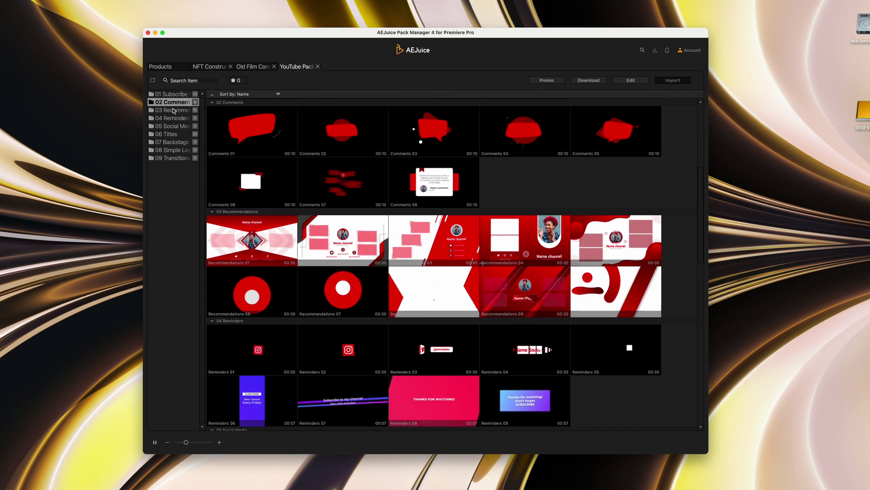
Browse the YouTube Pack's templates by category, covering Recommendations, Reminders, Social Media, Titles and Backstage, plus Subscribe Elements and Comments
click(172, 110)
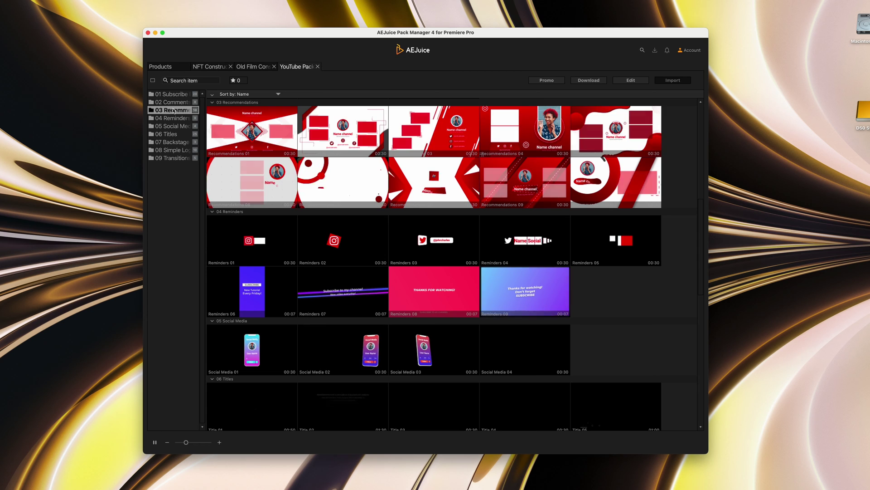
click(172, 118)
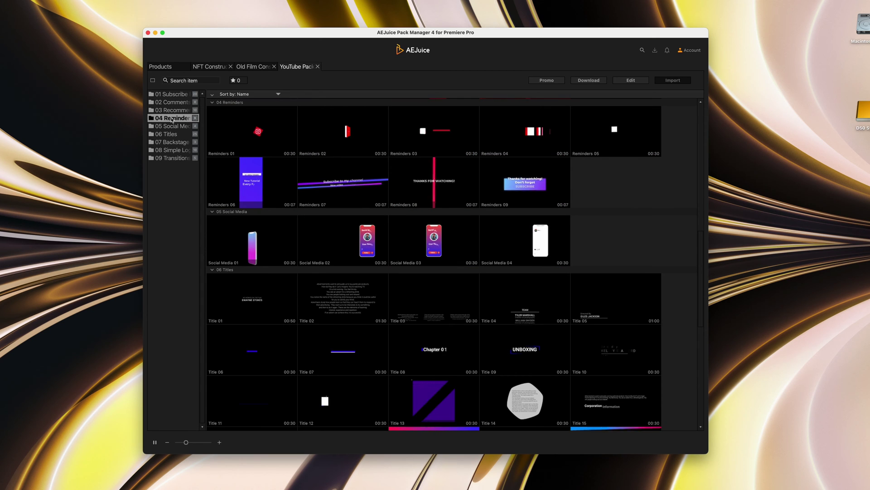
click(170, 126)
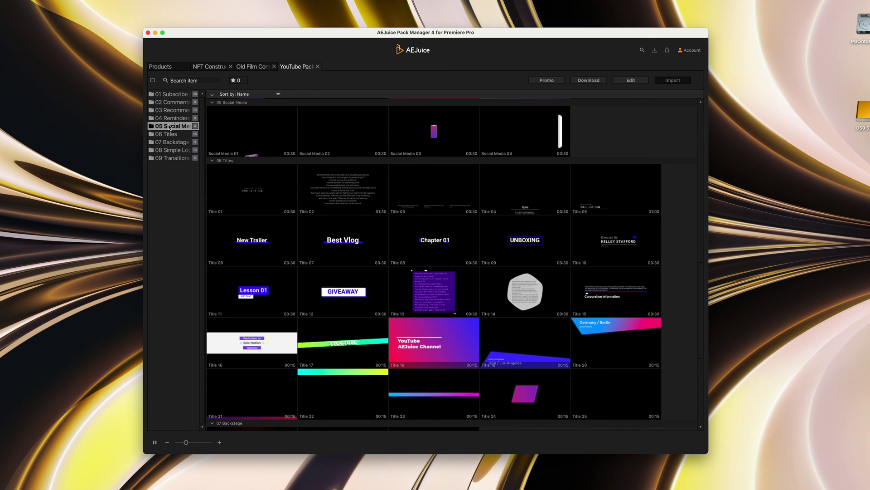
click(166, 134)
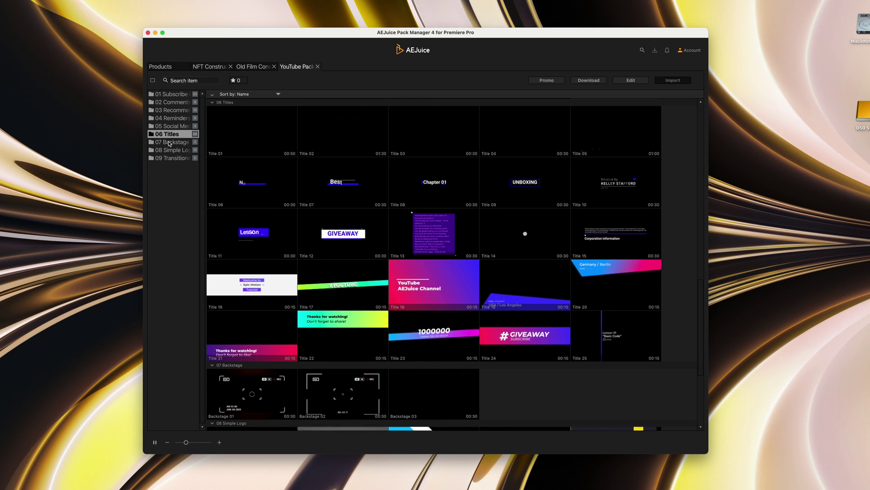
click(170, 142)
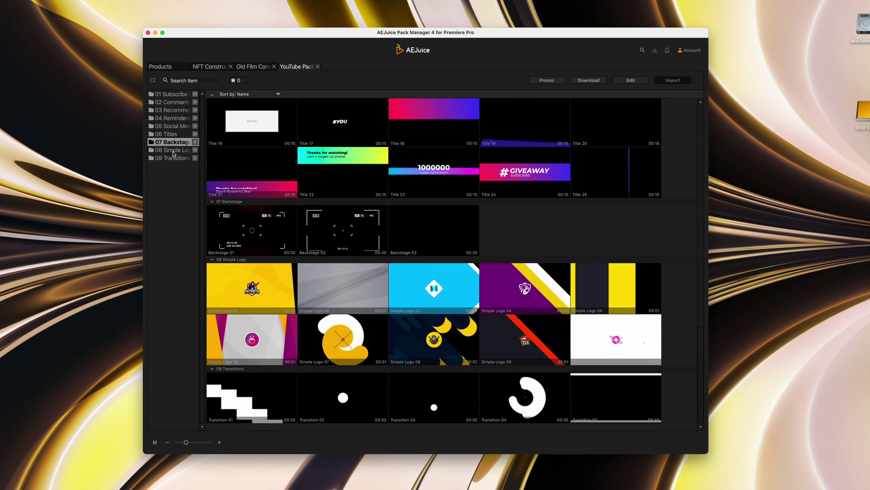
click(630, 111)
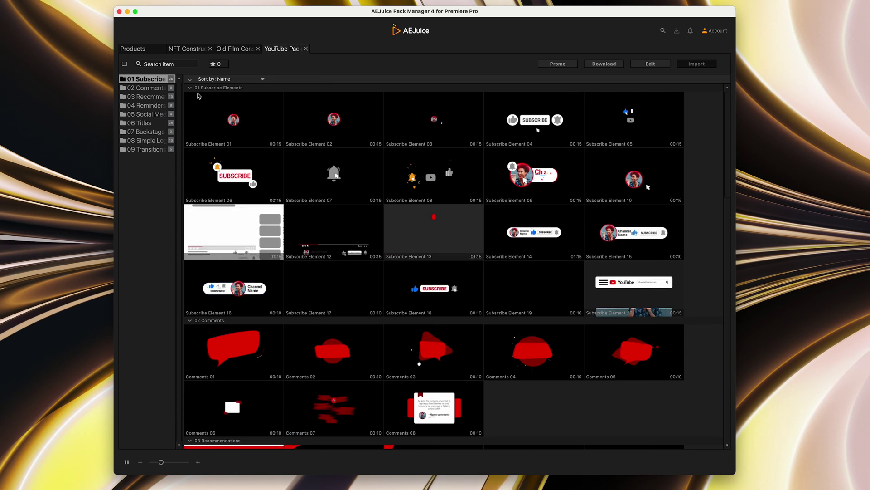
drag(730, 133, 723, 178)
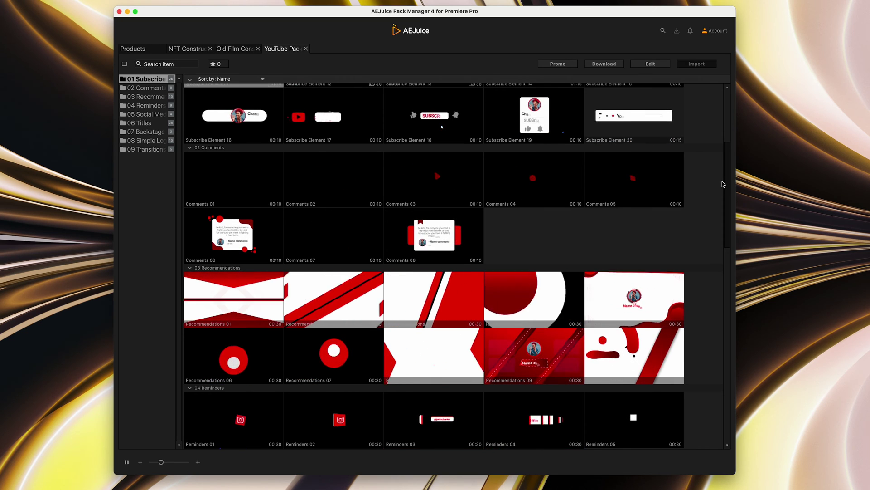
drag(722, 181, 707, 314)
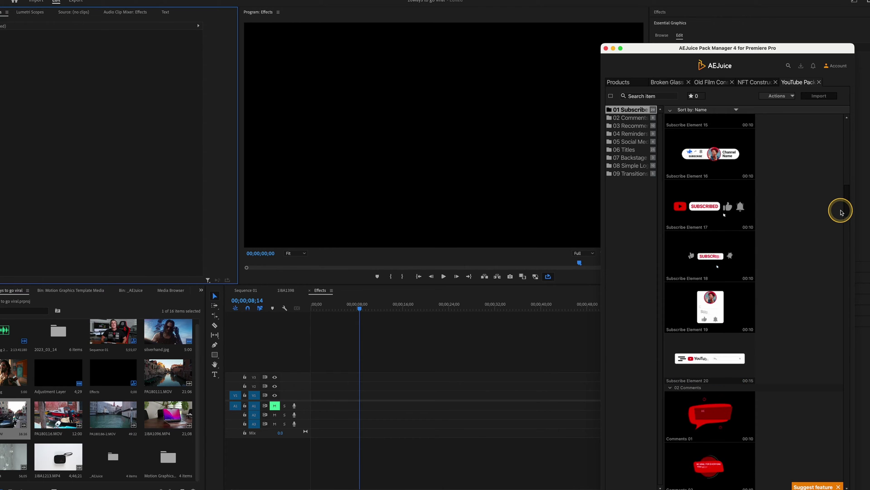
scroll(841, 212, down, 1)
scroll(842, 212, down, 3)
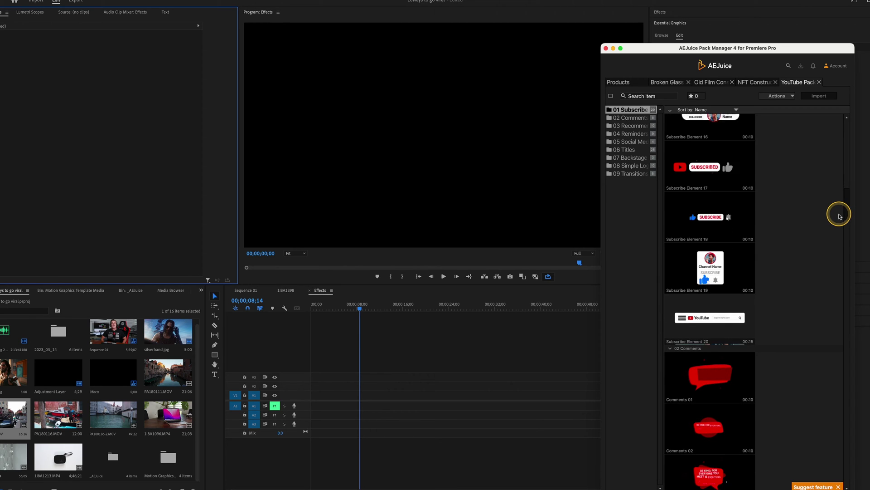